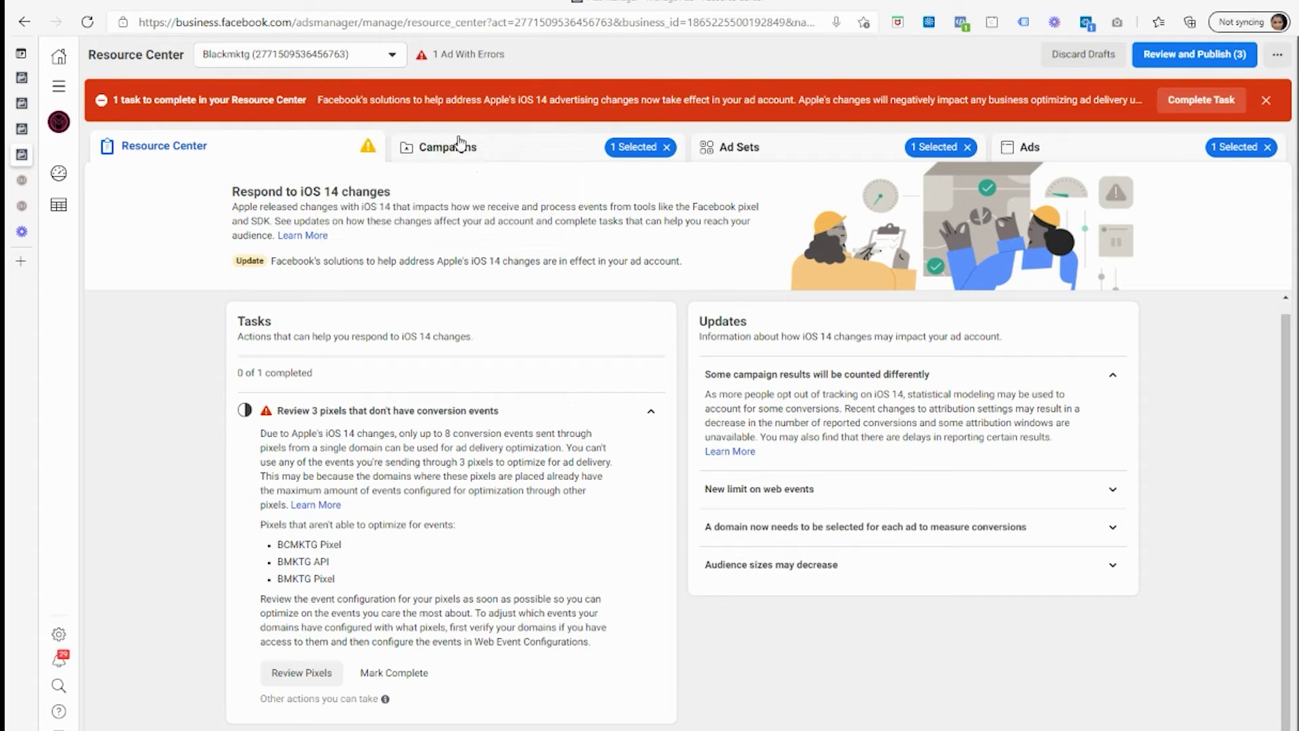
# Reload the Resource Center and compare its list of pixels unable to optimize with the events configured for blackmktg.com in Events Manager.
pyautogui.moveTo(366, 155)
pyautogui.click(87, 22)
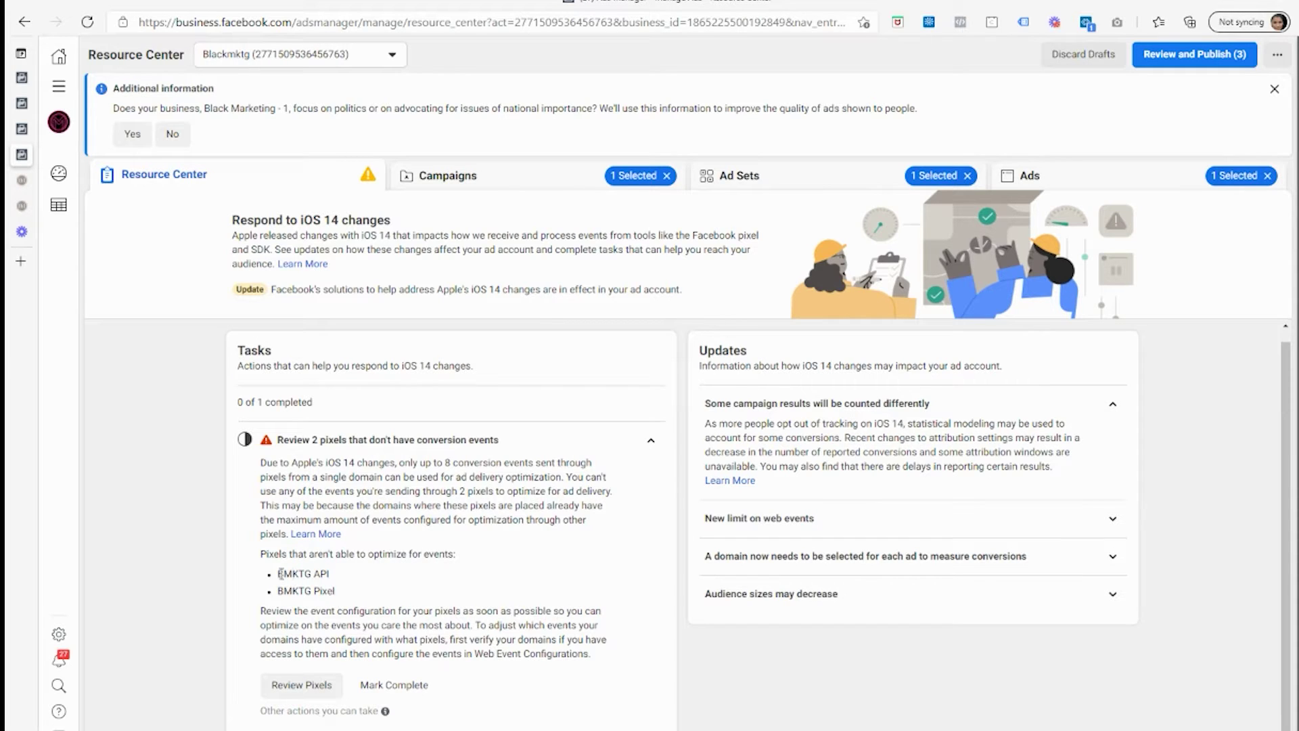
pyautogui.moveTo(280, 574); pyautogui.dragTo(333, 591)
pyautogui.click(332, 584)
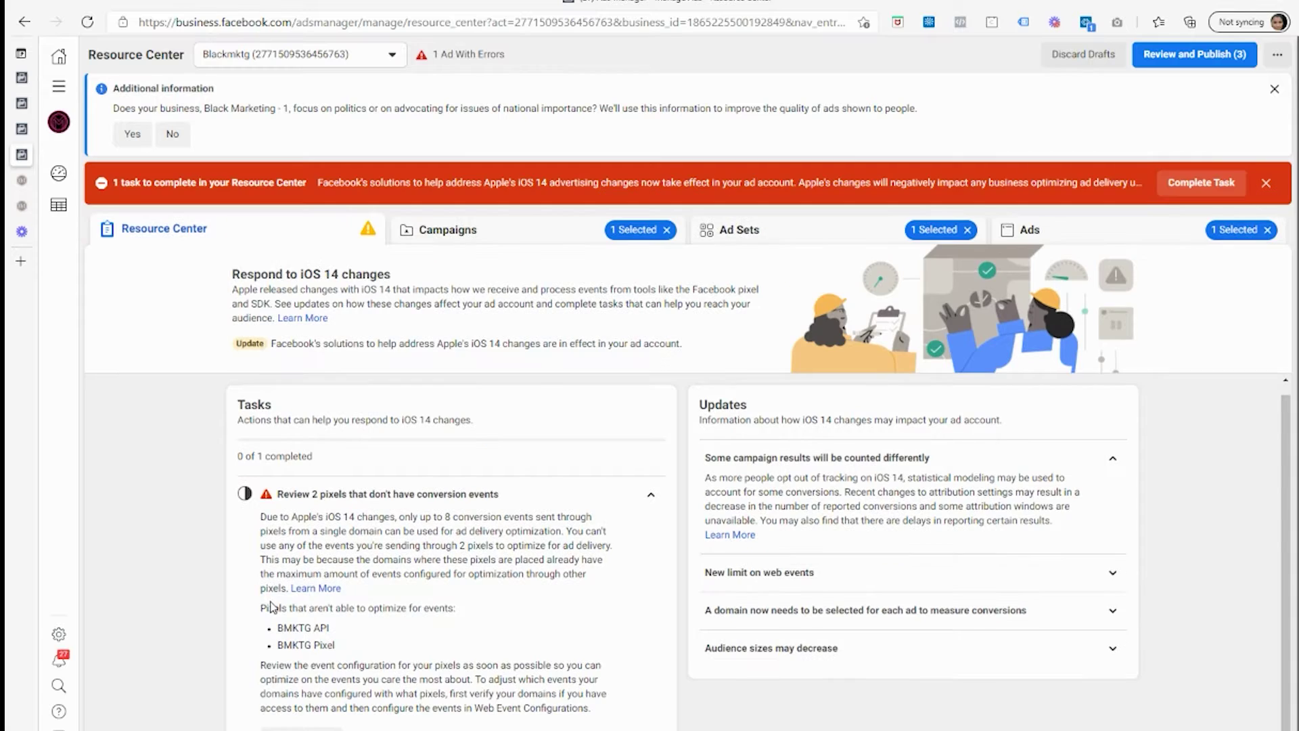
pyautogui.scroll(-1, 301, 629)
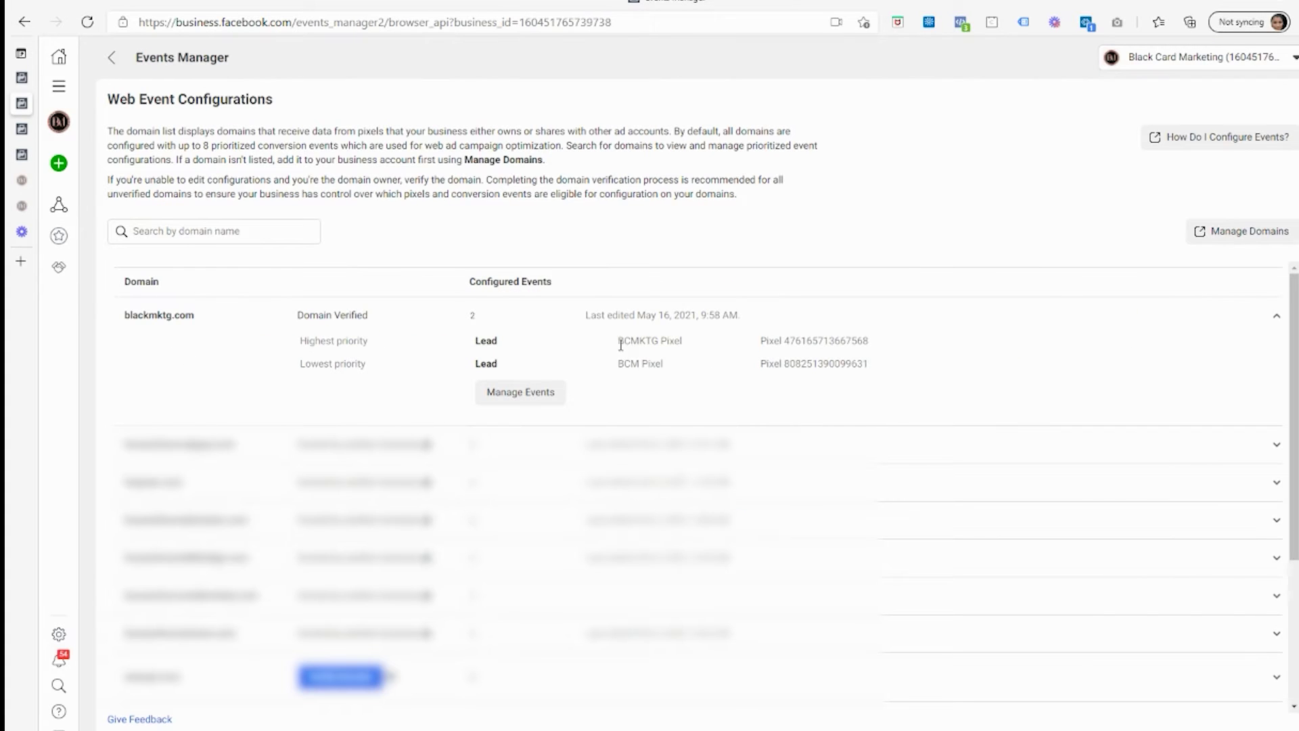
pyautogui.moveTo(618, 341); pyautogui.dragTo(706, 347)
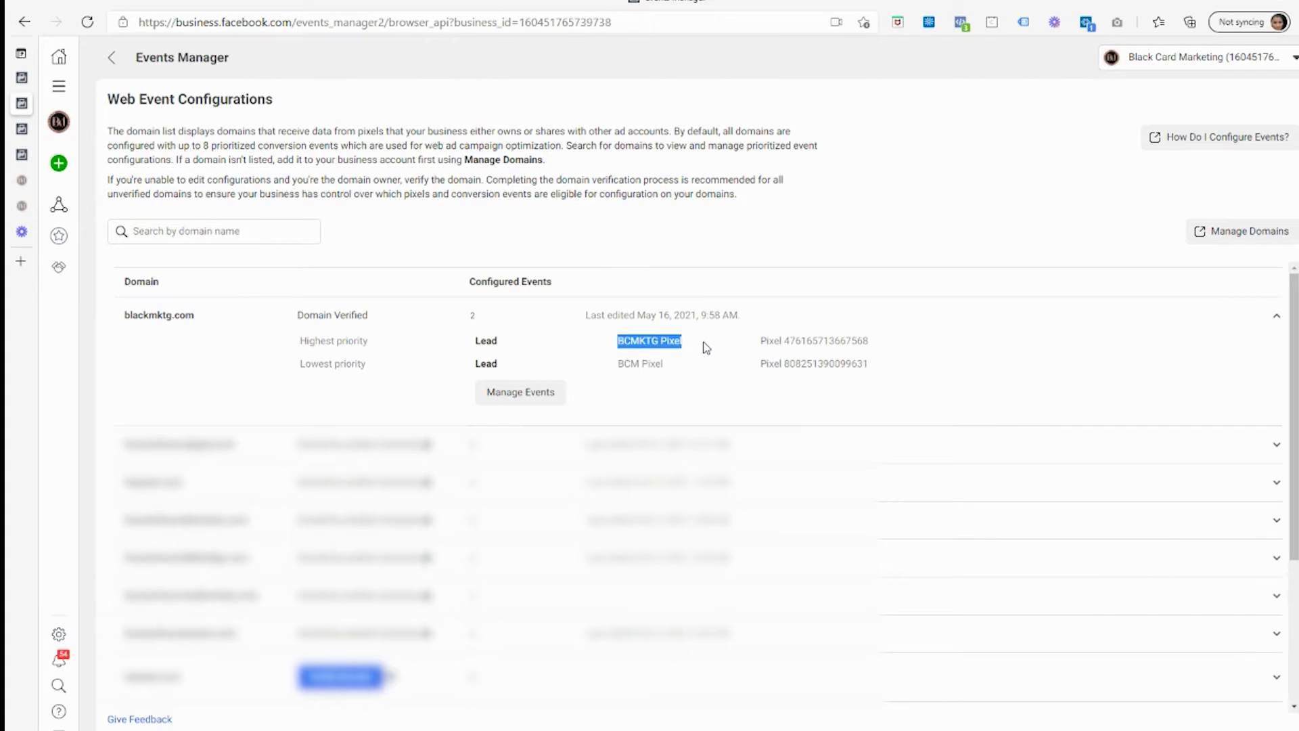
# Return to the Resource Center and mark the task about reviewing 2 pixels without conversion events as complete.
pyautogui.click(22, 128)
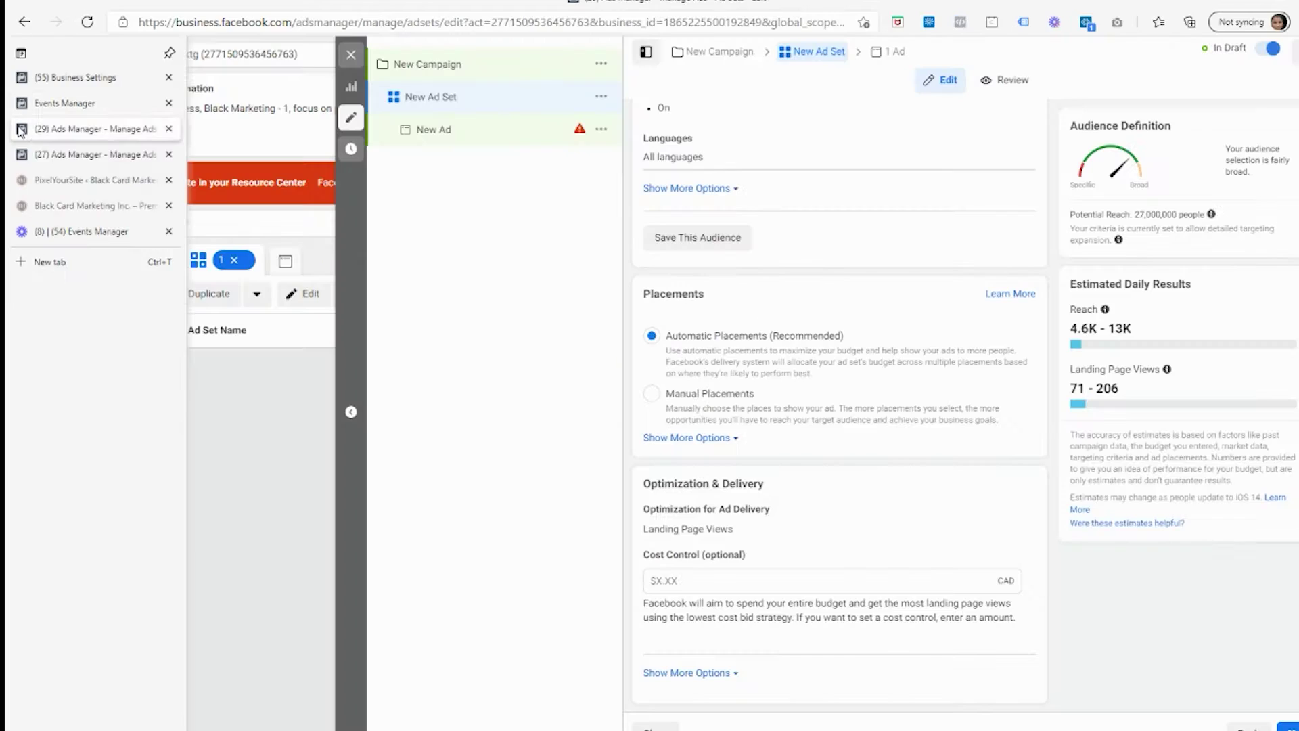
pyautogui.click(22, 155)
pyautogui.scroll(-1, 592, 581)
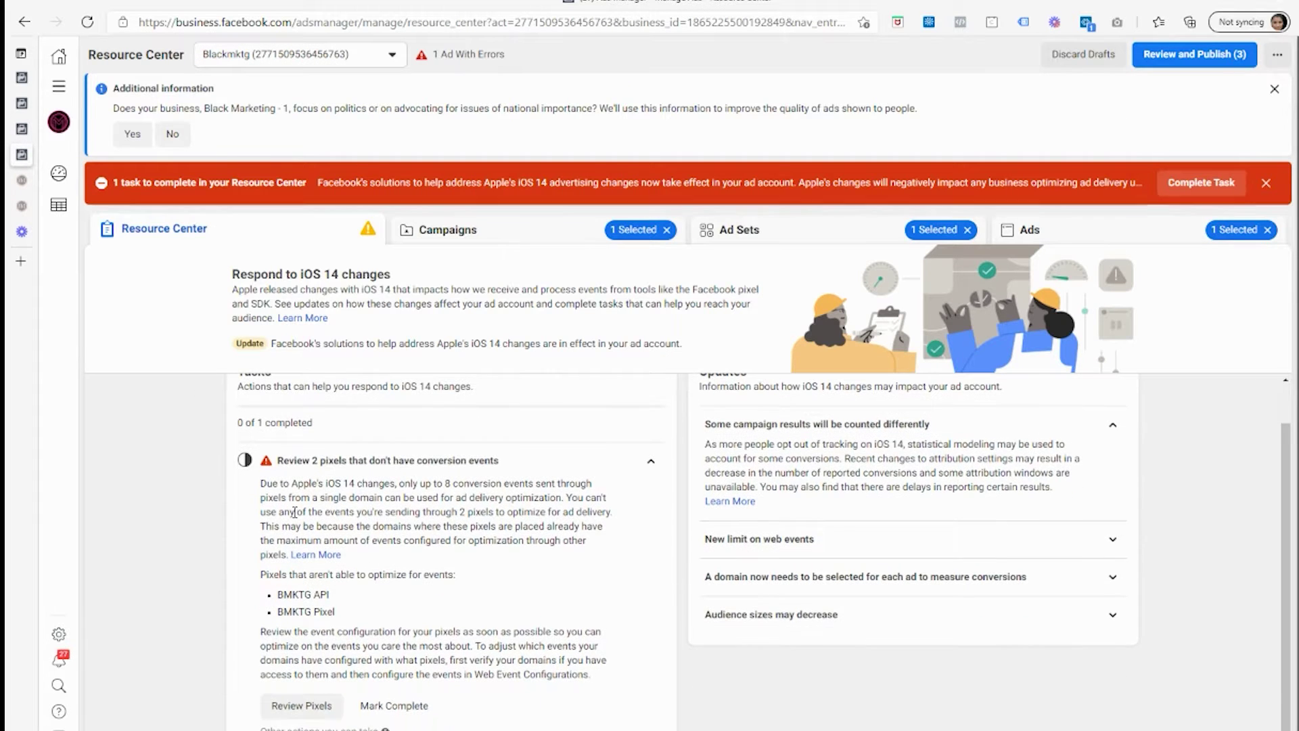
pyautogui.click(394, 705)
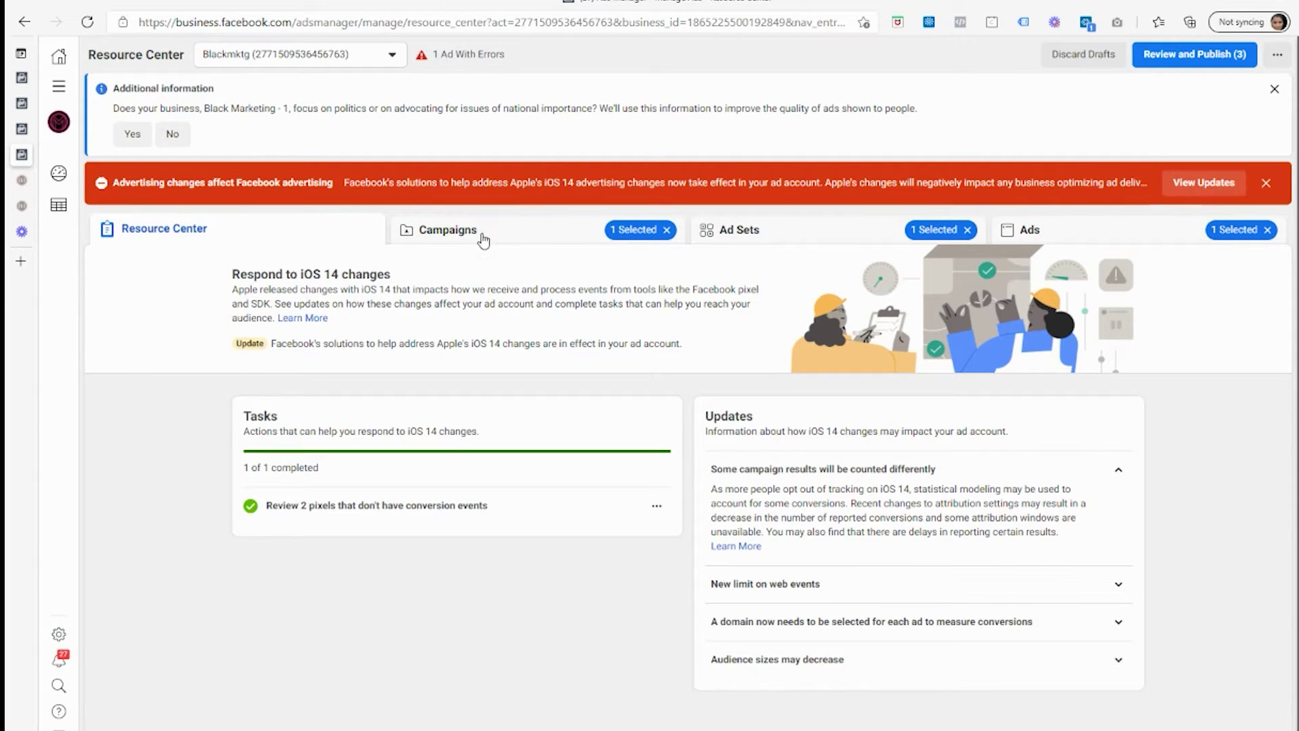
# Open the draft ad set of New Campaign for editing.
pyautogui.click(504, 237)
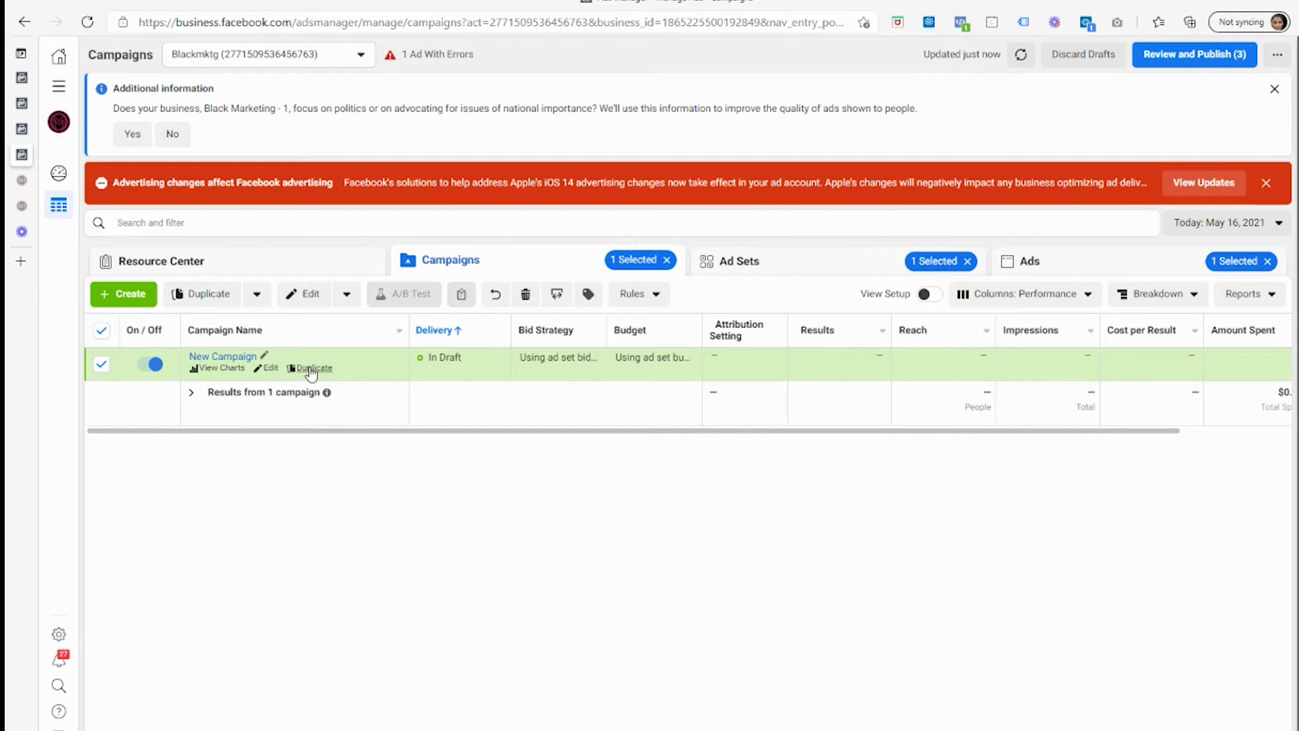
pyautogui.click(237, 358)
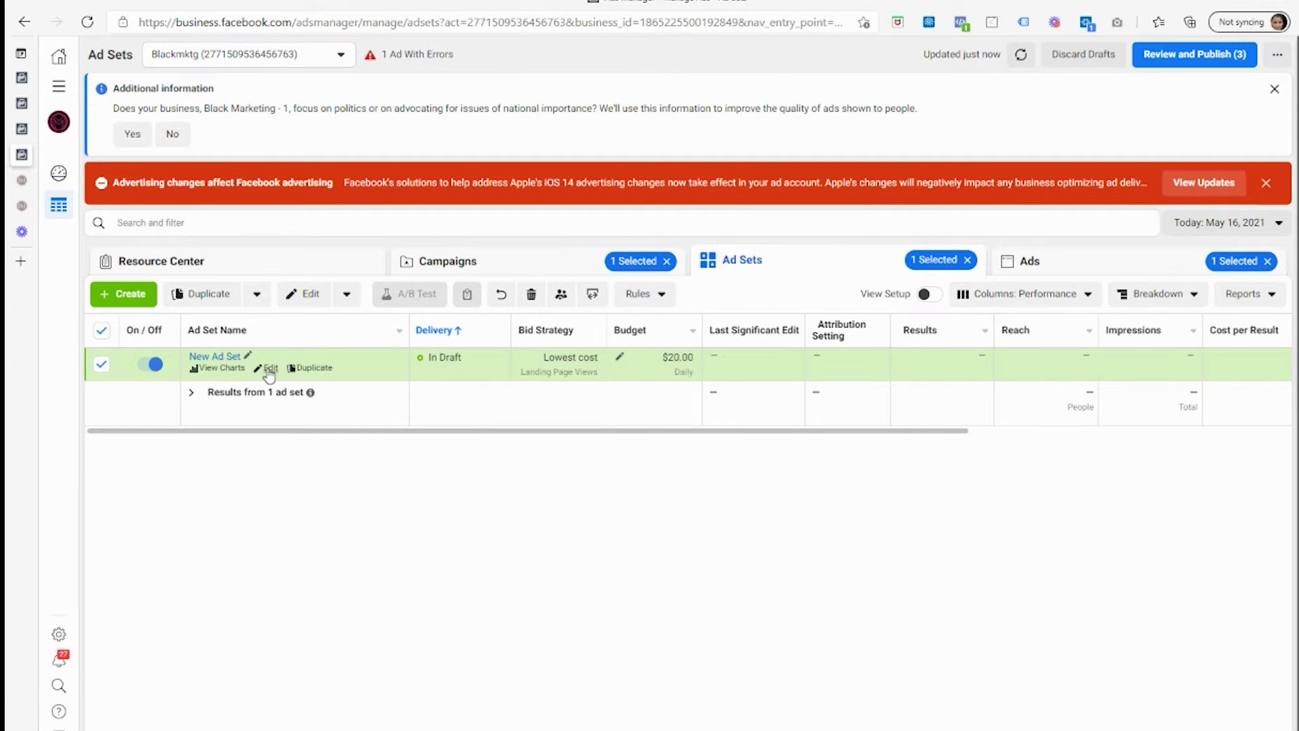
pyautogui.click(270, 370)
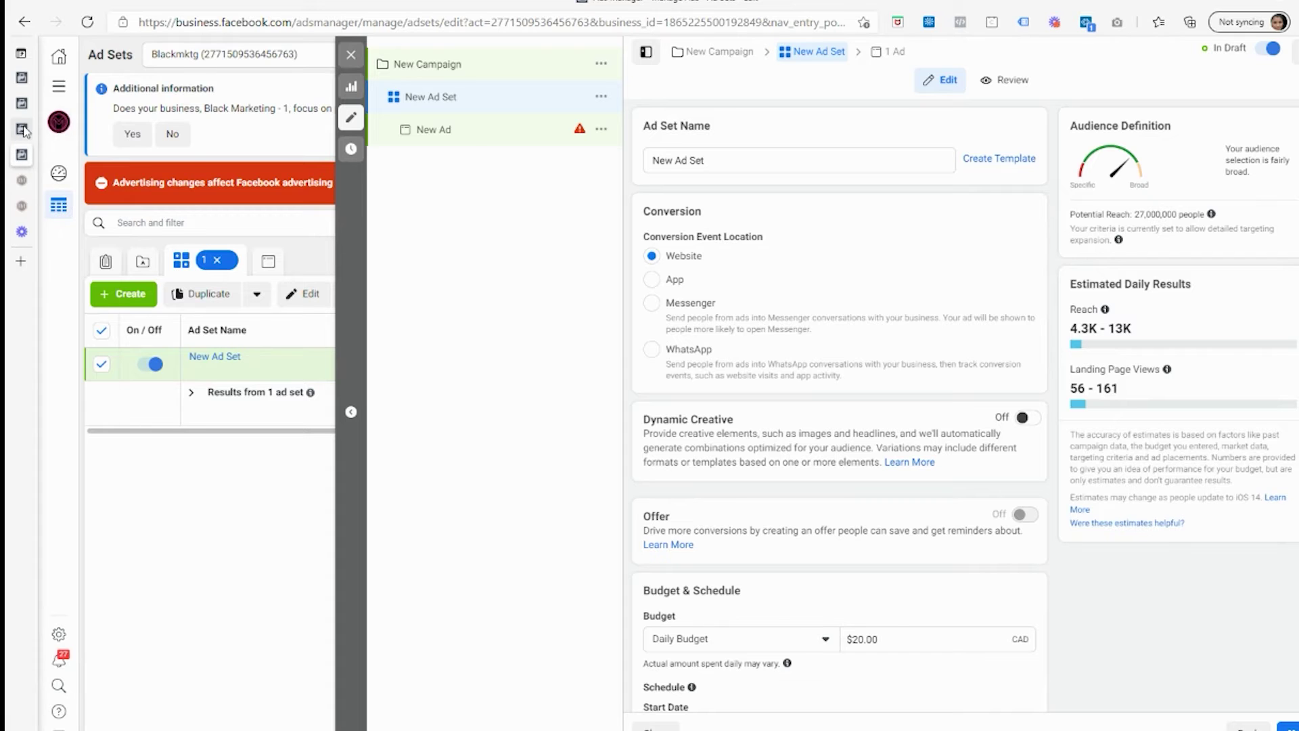
# Examine the ad set settings in the other open Ads Manager page, from the conversion event location through optimization and delivery.
pyautogui.moveTo(23, 130)
pyautogui.scroll(-10, 785, 379)
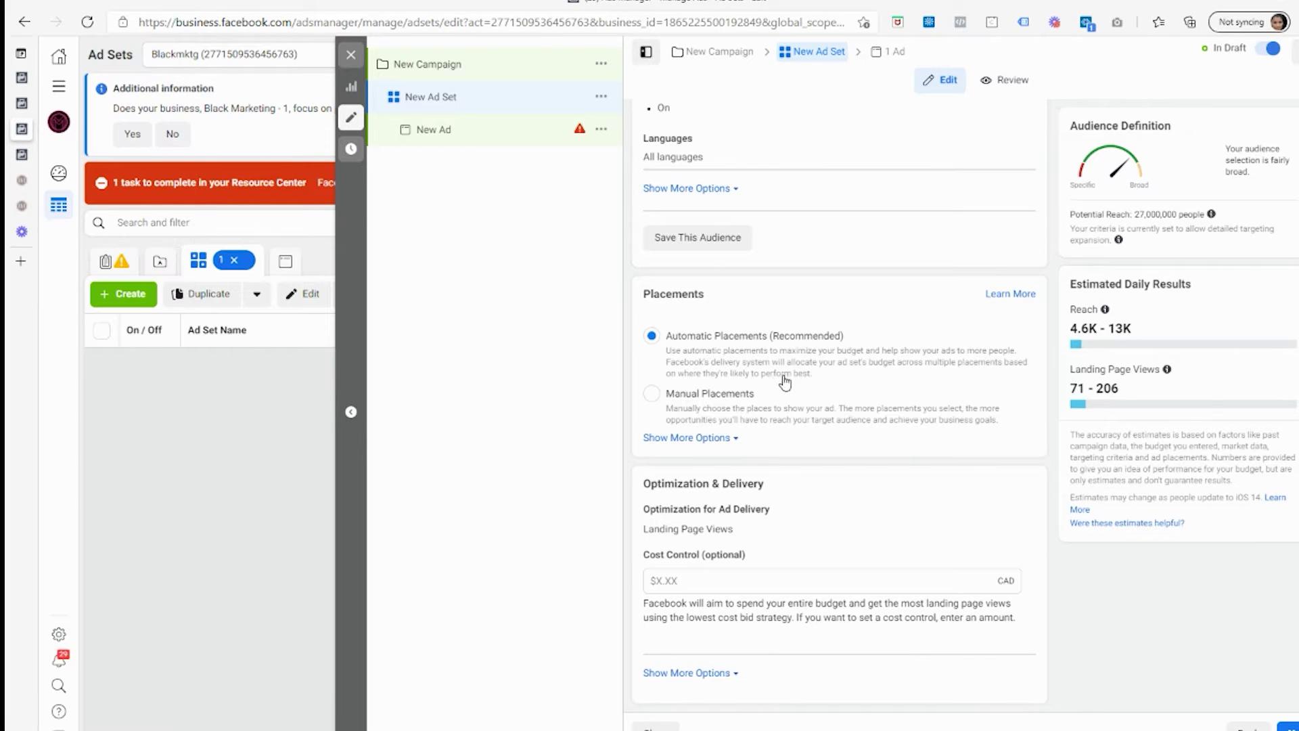
pyautogui.scroll(10, 740, 357)
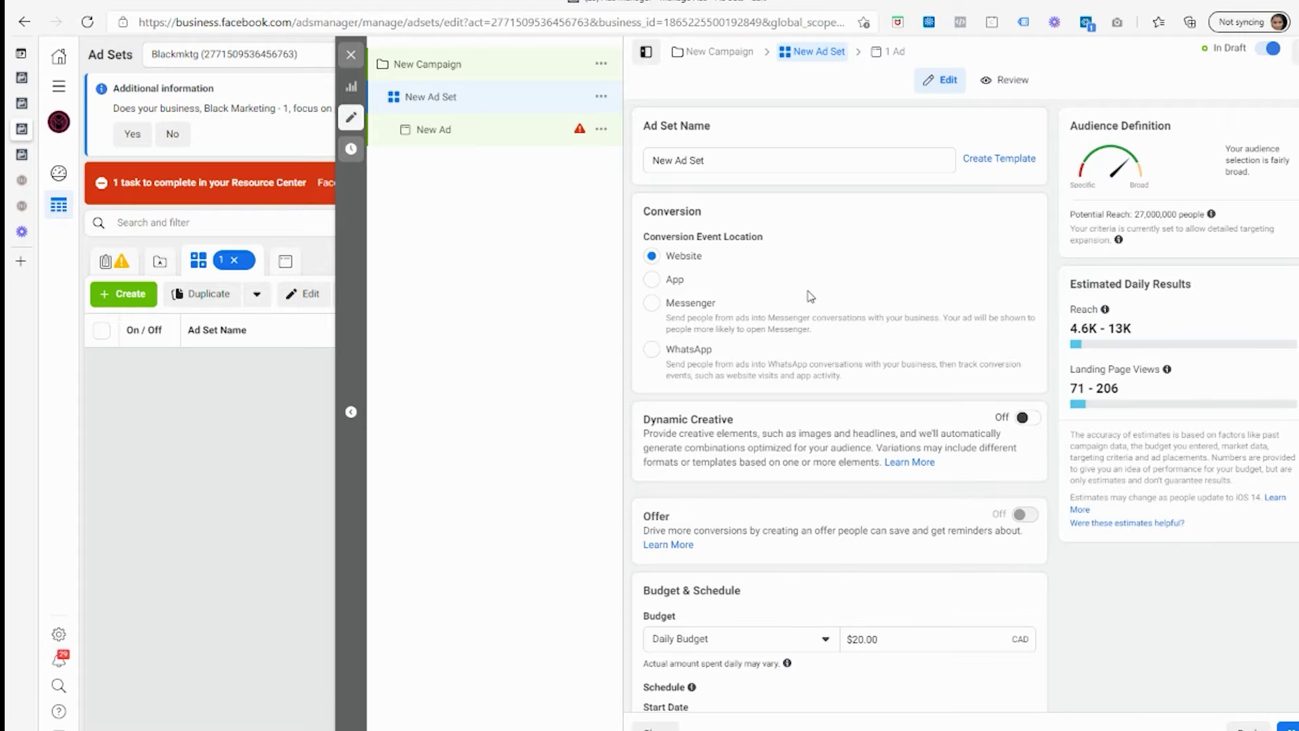
pyautogui.scroll(-1, 802, 301)
pyautogui.scroll(1, 797, 298)
pyautogui.scroll(-1, 741, 286)
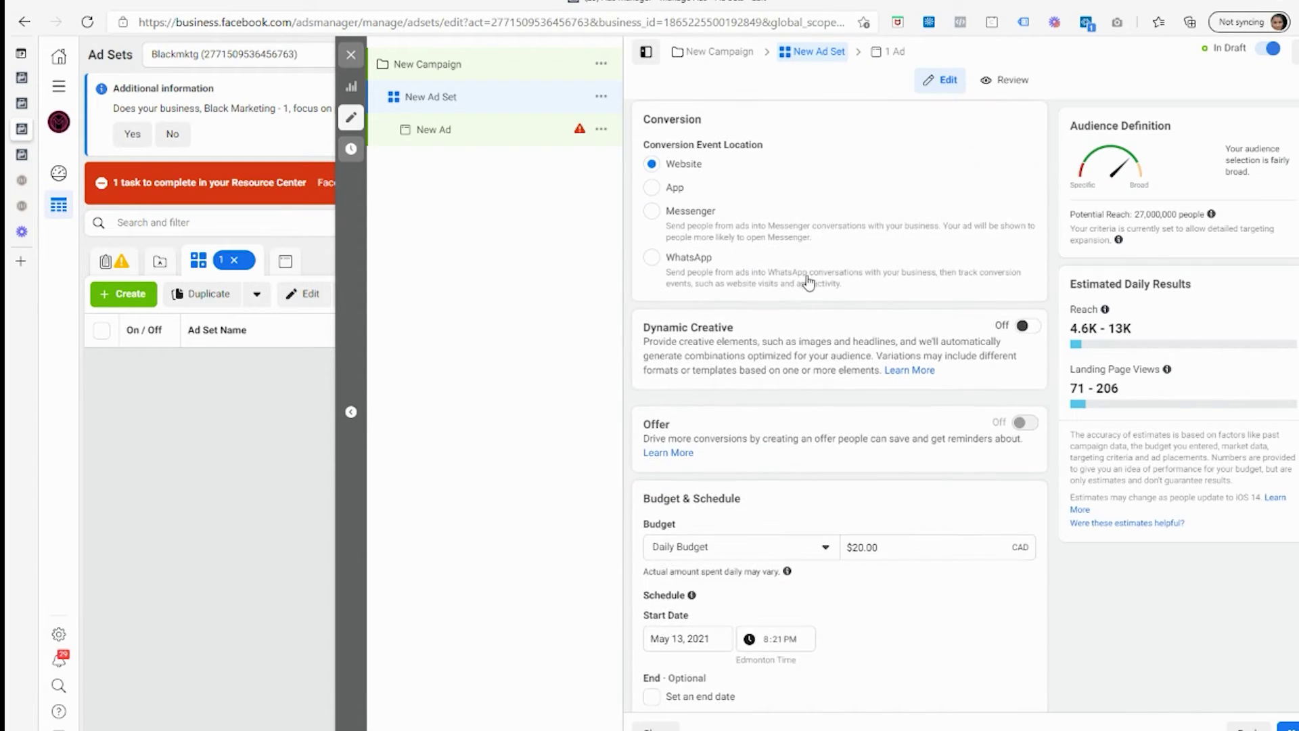
pyautogui.scroll(1, 798, 277)
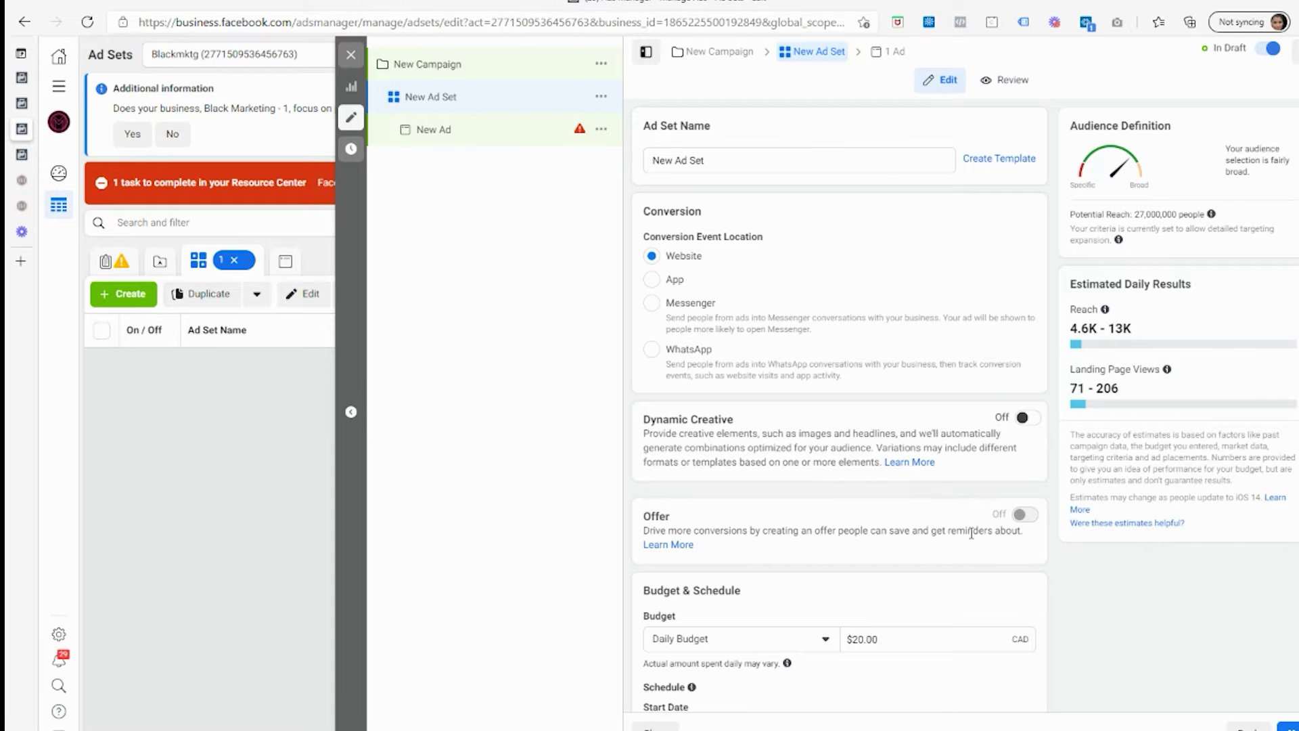
pyautogui.scroll(-8, 919, 504)
pyautogui.scroll(8, 919, 500)
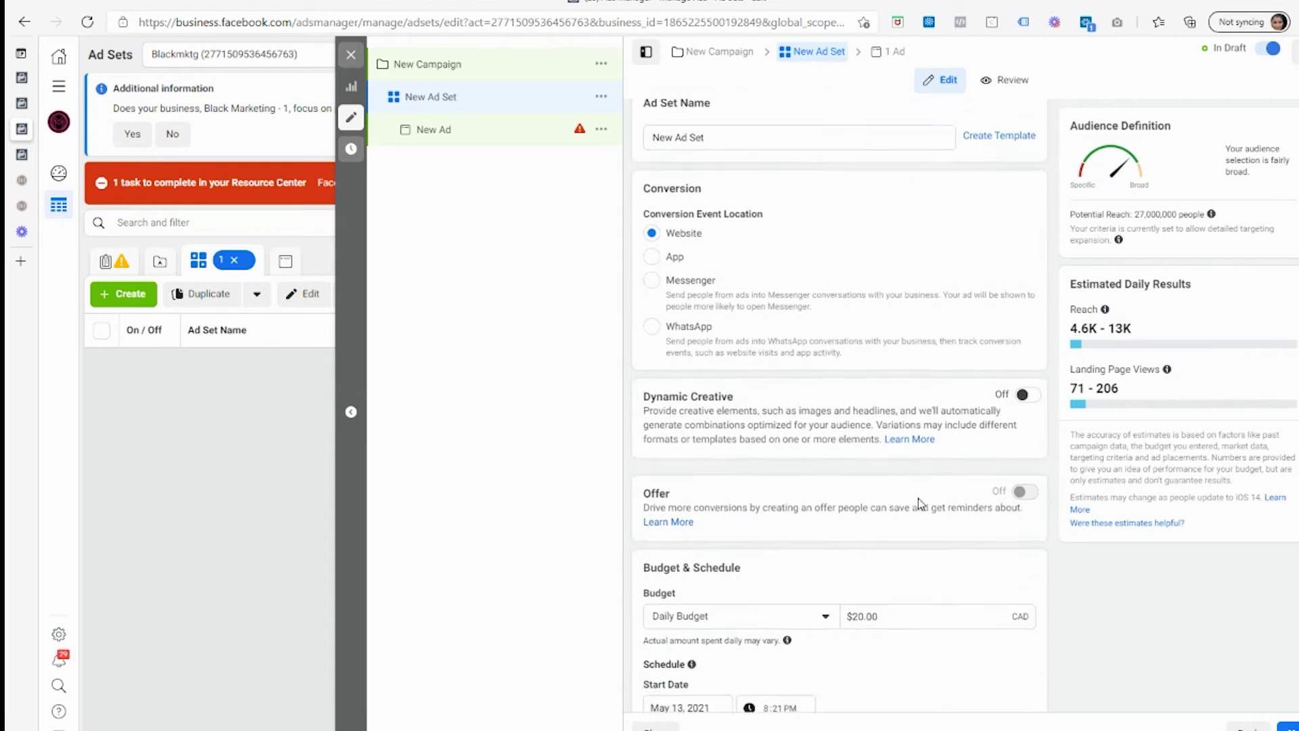
pyautogui.scroll(-10, 919, 504)
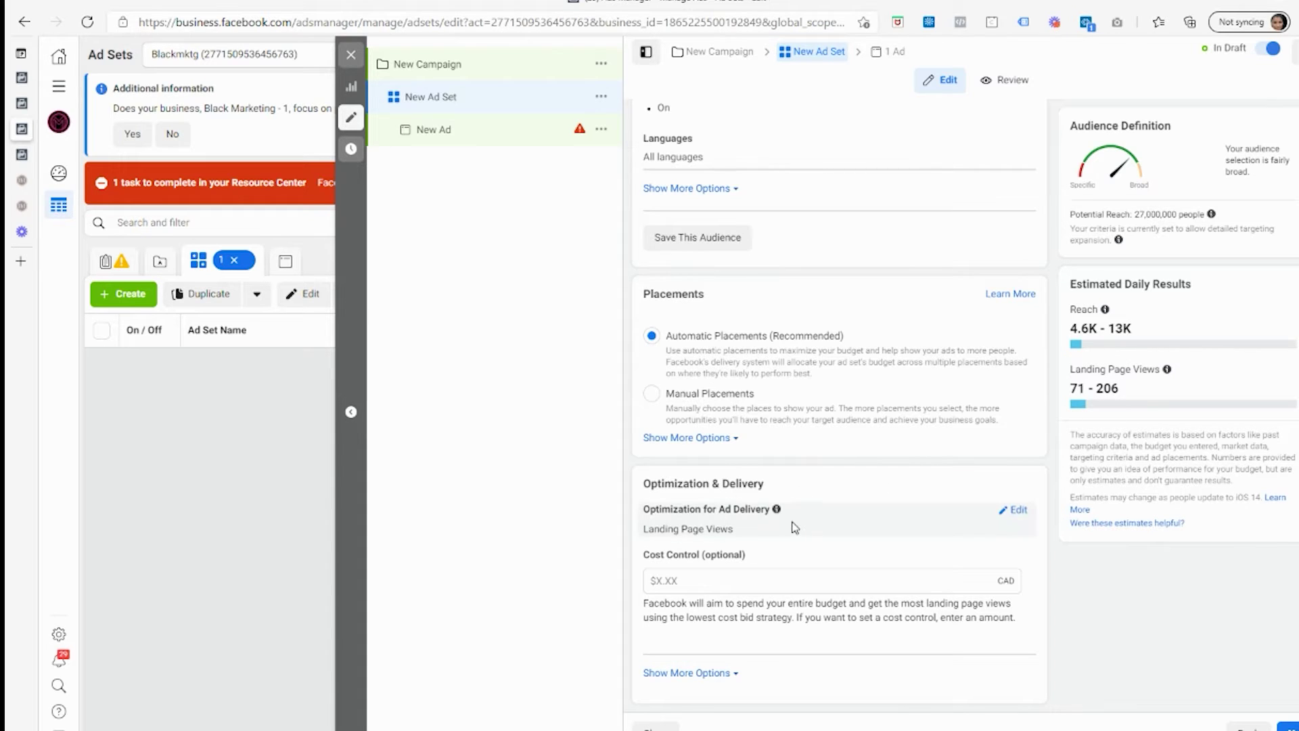
# Inspect the optimization choices for ad delivery, keep Landing Page Views, and check the conversion section for a pixel field.
pyautogui.moveTo(776, 509)
pyautogui.click(1013, 510)
pyautogui.scroll(-2, 812, 487)
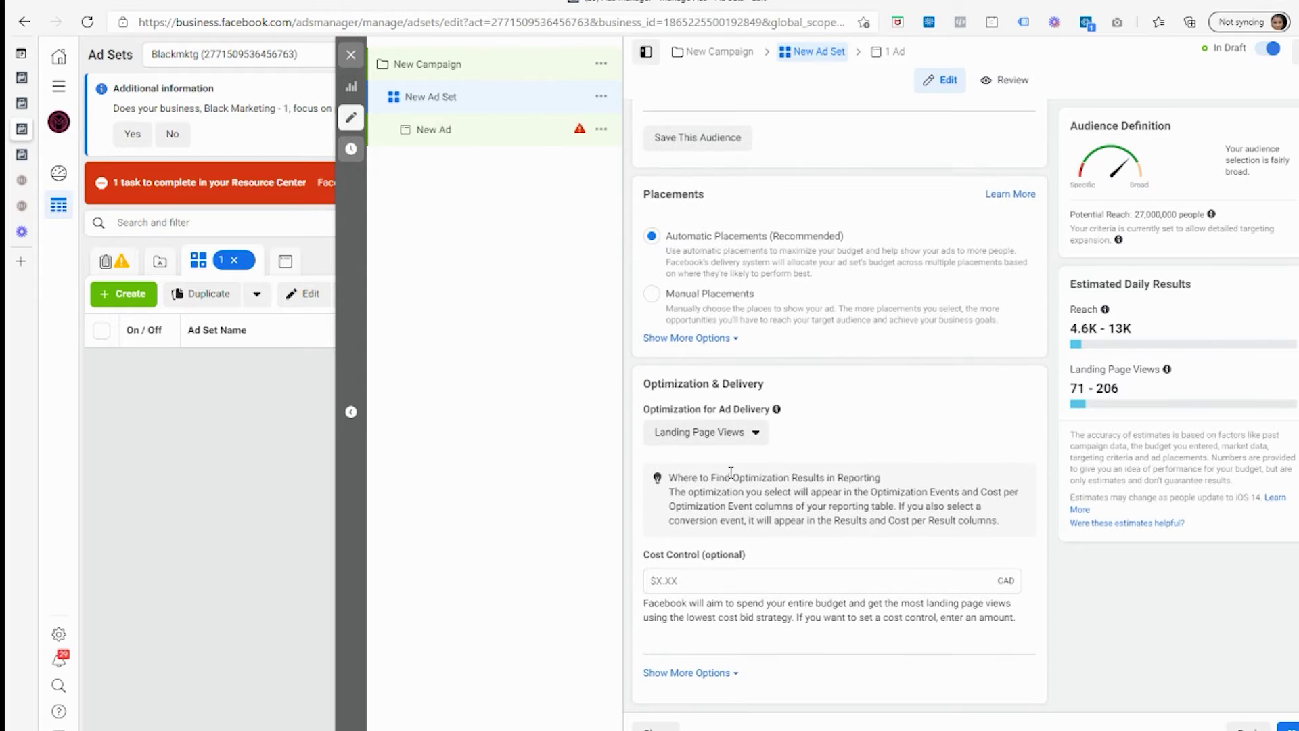
pyautogui.click(744, 436)
pyautogui.moveTo(731, 493)
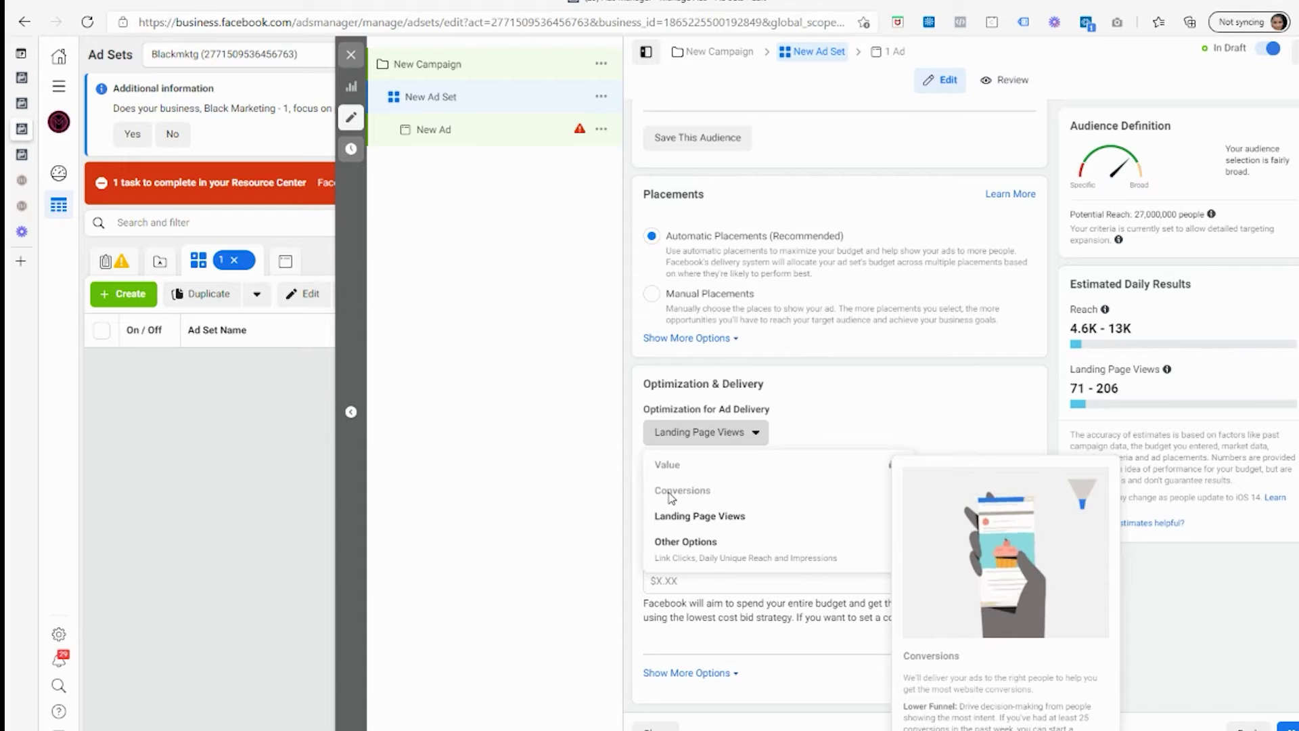
pyautogui.click(712, 523)
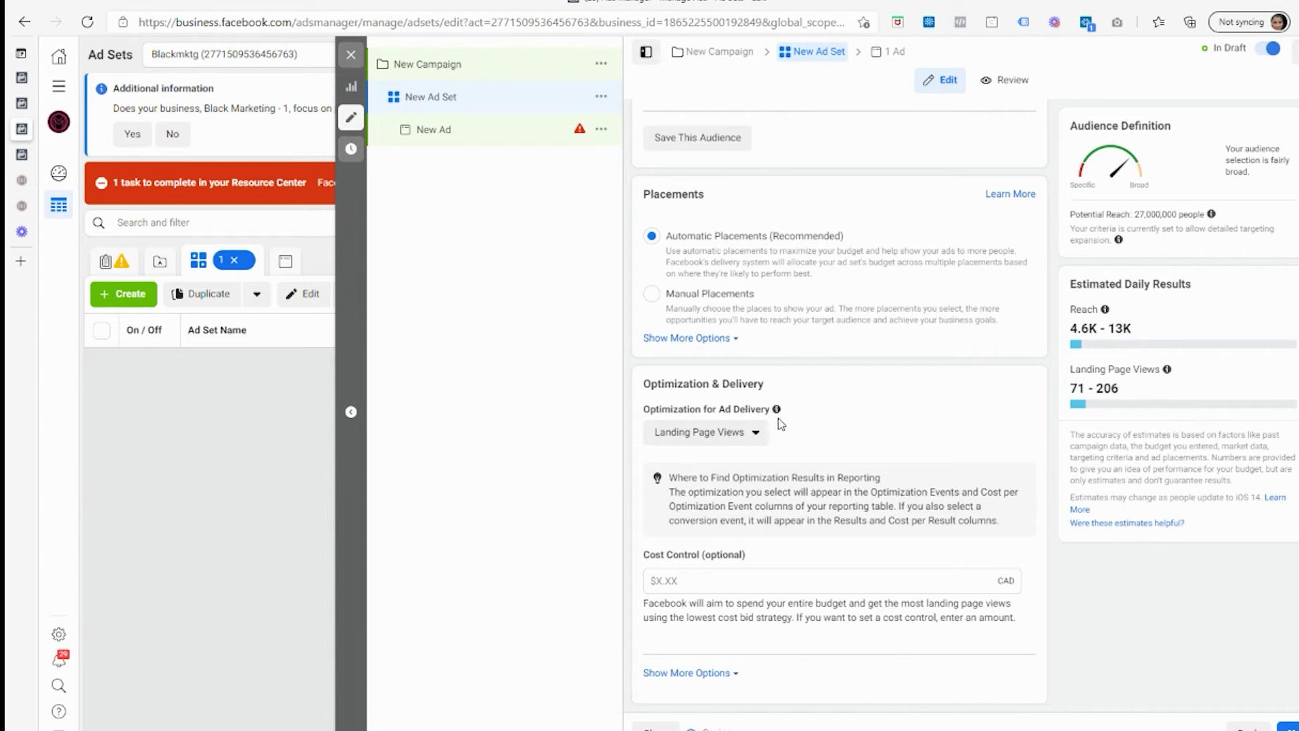
pyautogui.scroll(15, 846, 444)
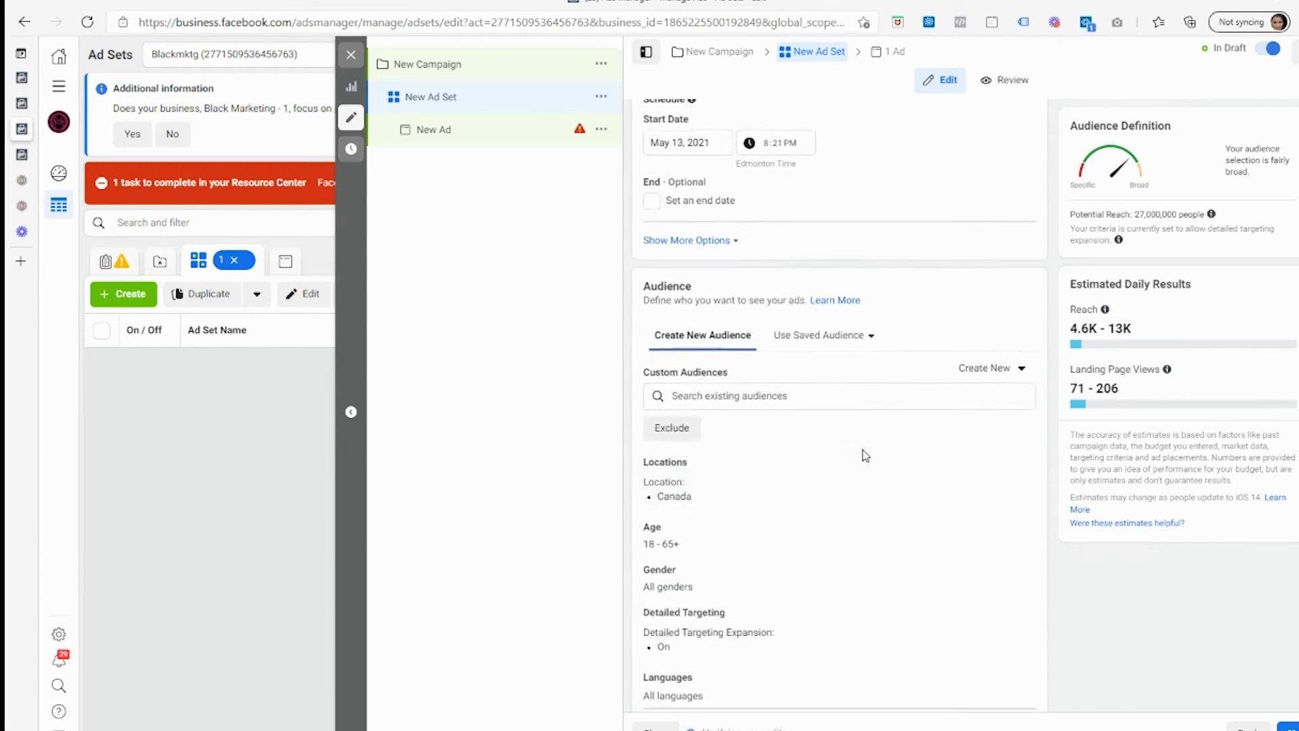
pyautogui.scroll(-10, 855, 446)
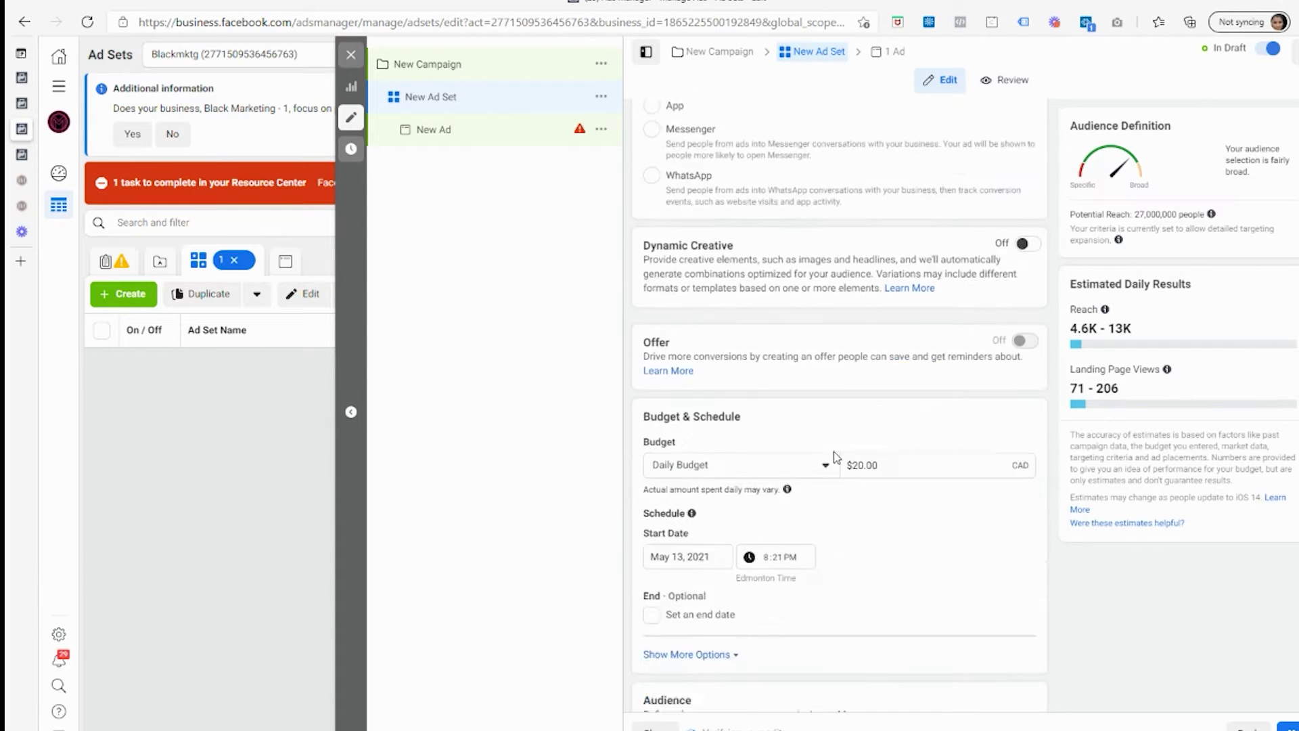
pyautogui.scroll(12, 867, 501)
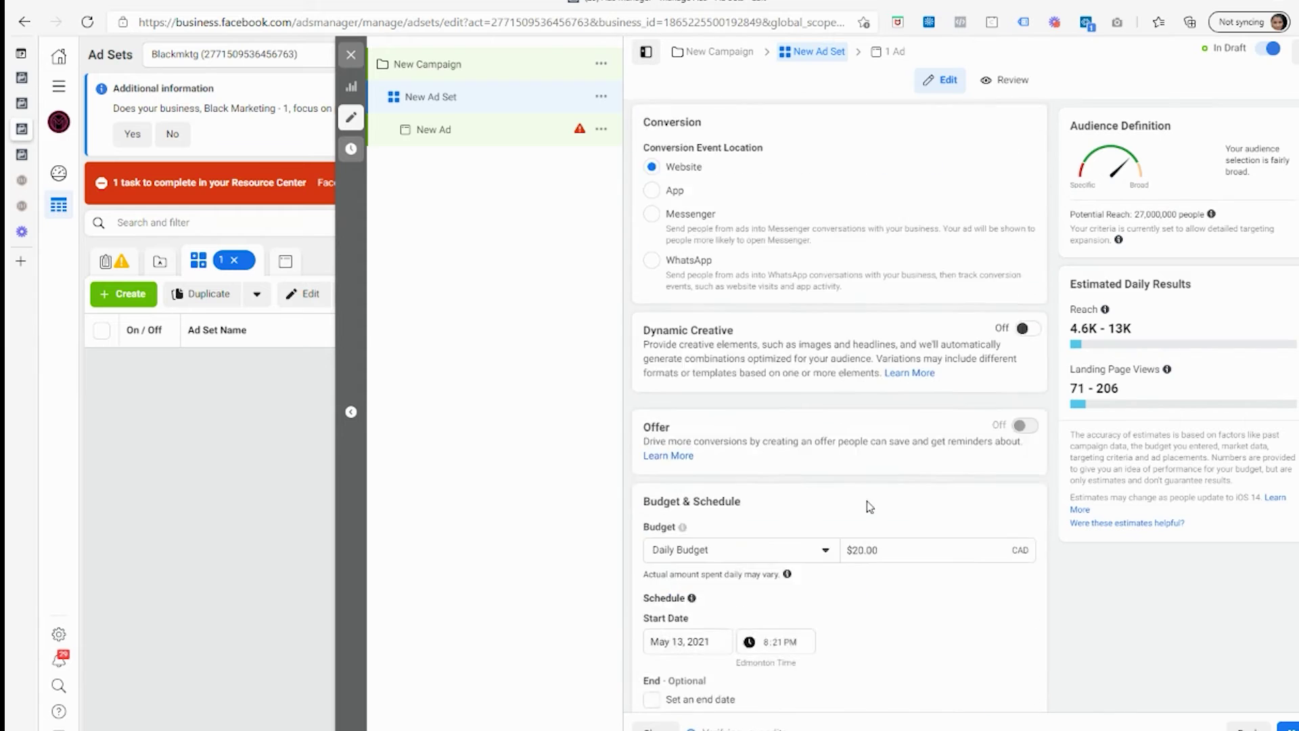
# Switch to the ad set in the updated Ads Manager page, reload it, and set its optimization for ad delivery to Conversions.
pyautogui.click(23, 155)
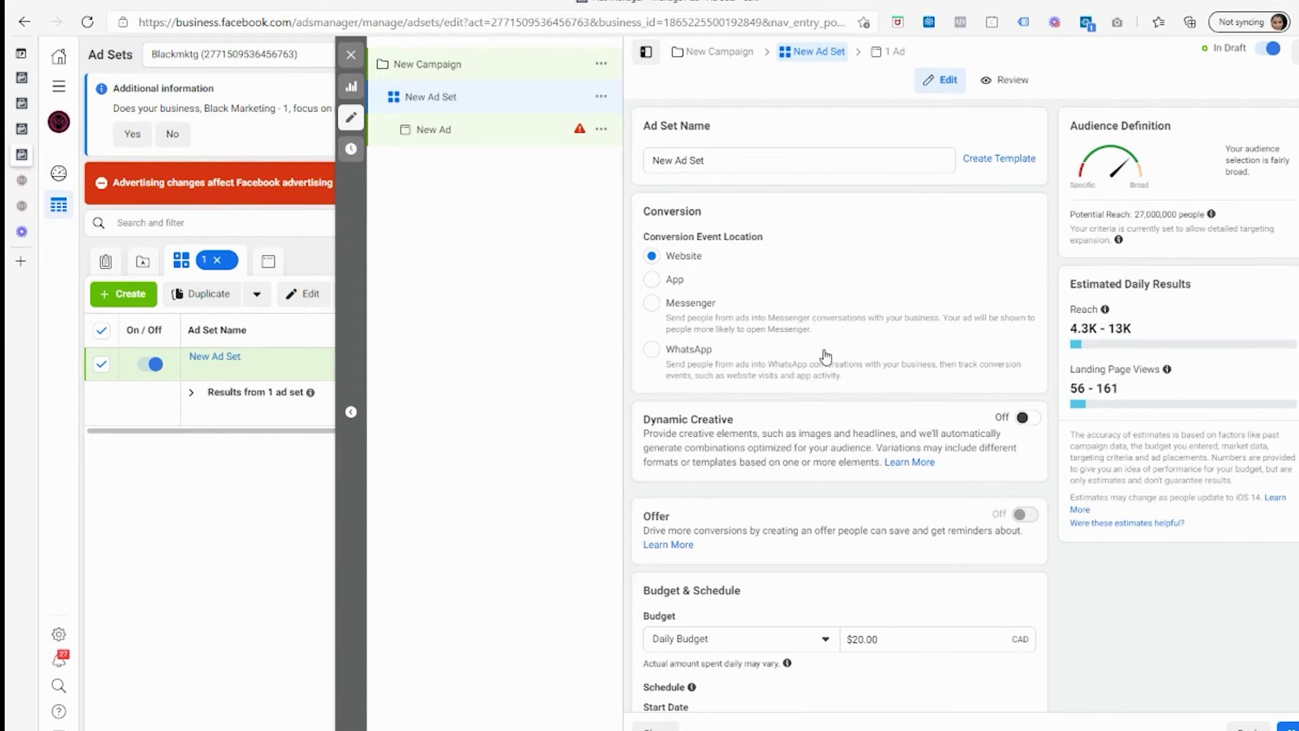
pyautogui.scroll(-8, 825, 355)
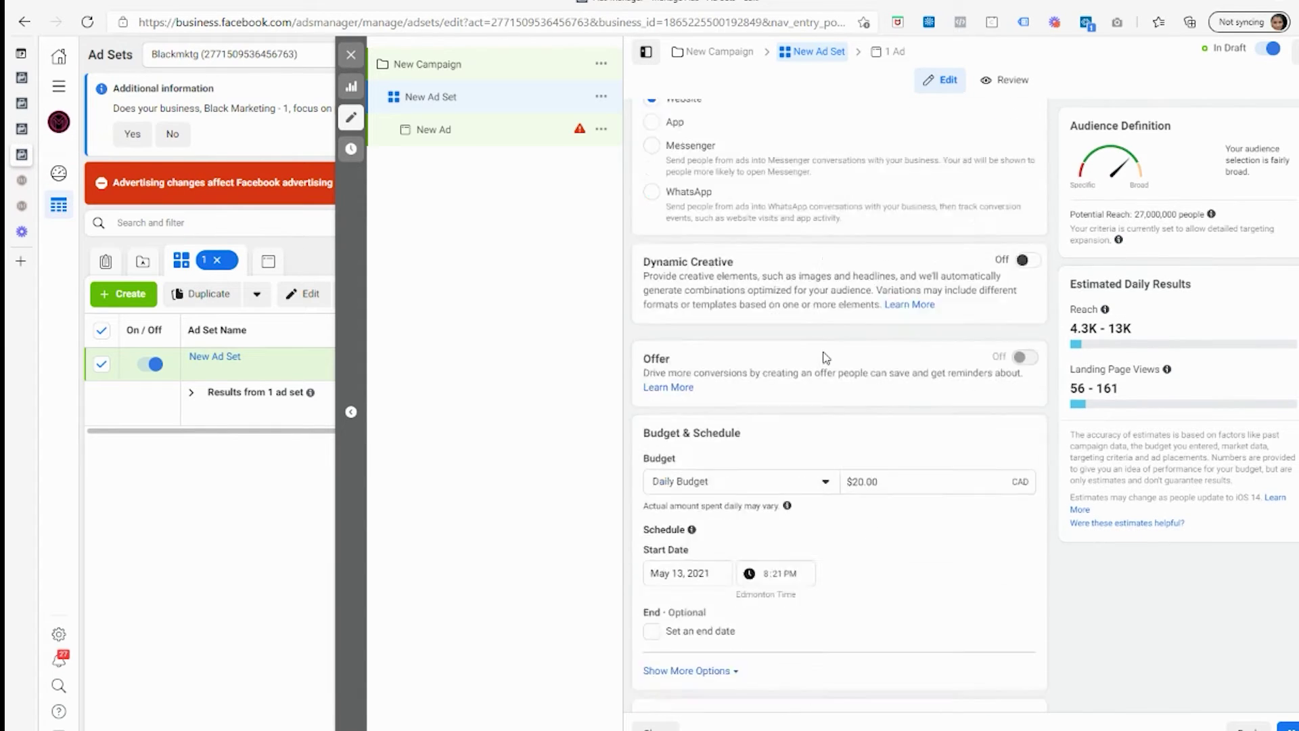
pyautogui.click(86, 22)
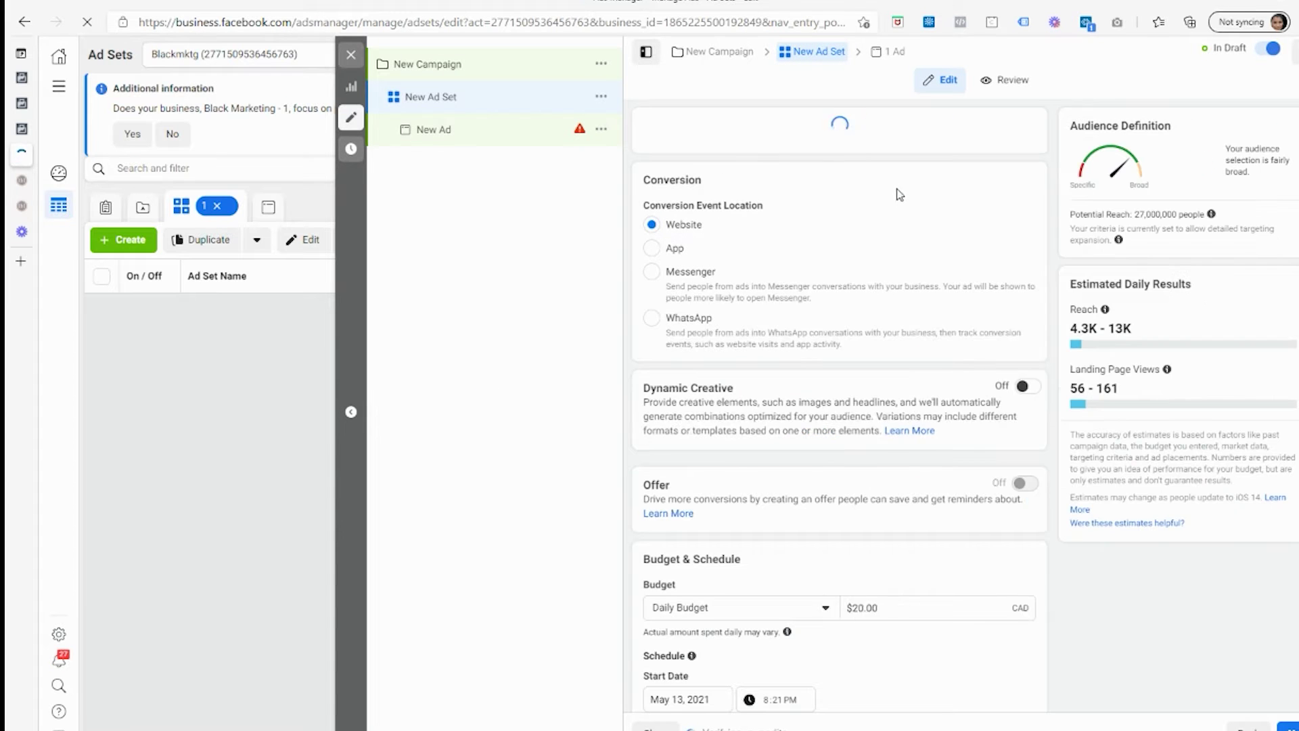
pyautogui.scroll(-4, 880, 349)
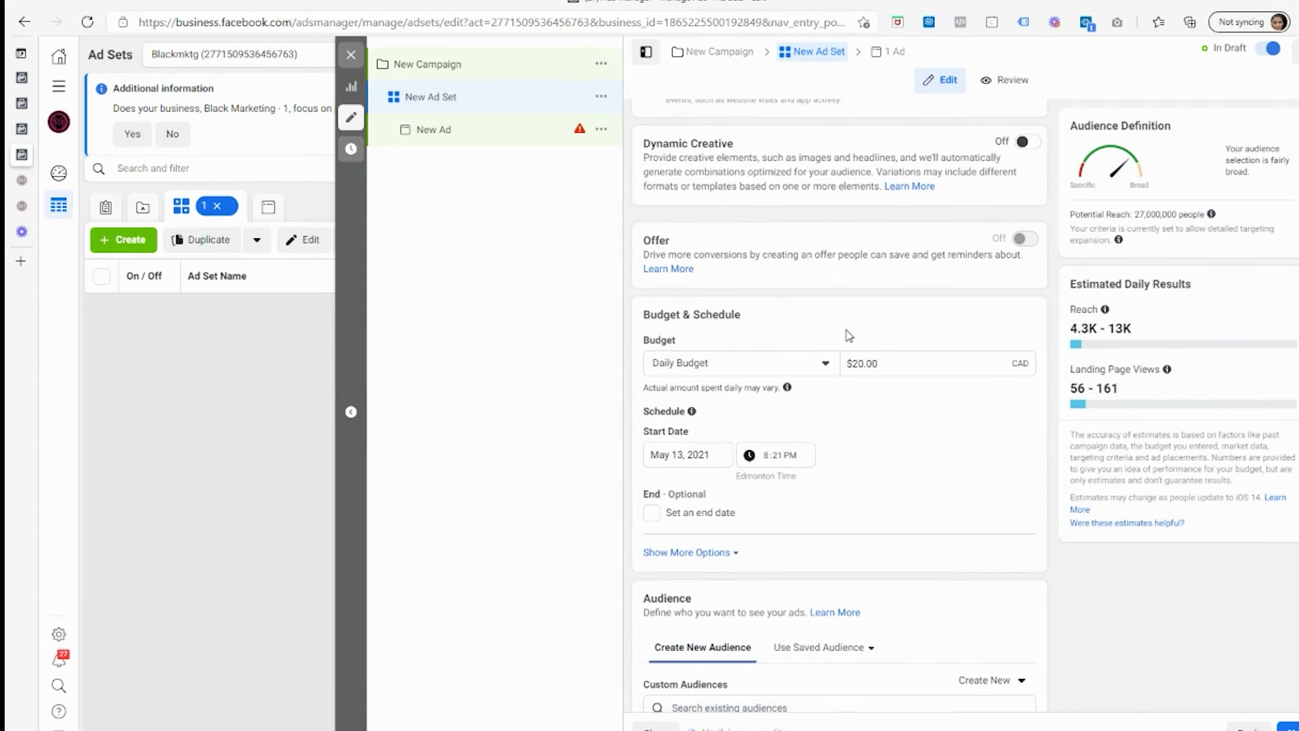
pyautogui.scroll(-12, 864, 345)
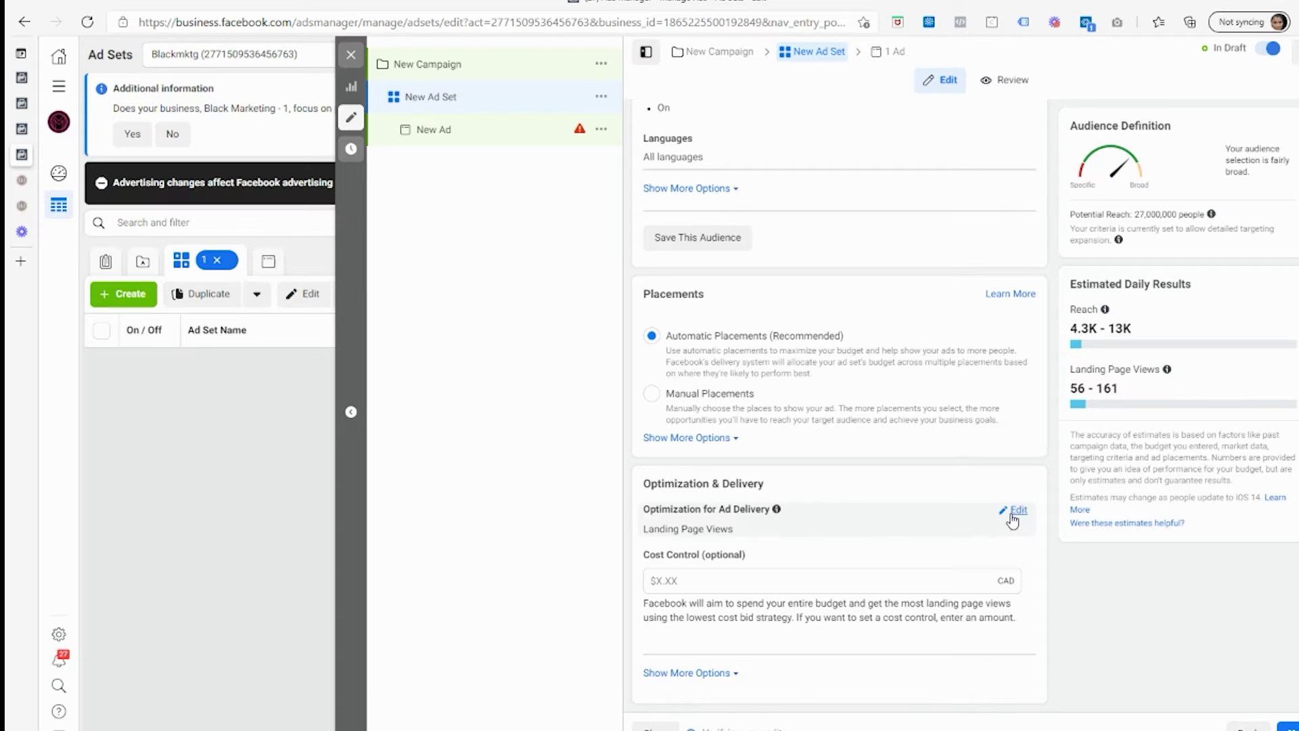
pyautogui.click(1011, 520)
pyautogui.click(730, 536)
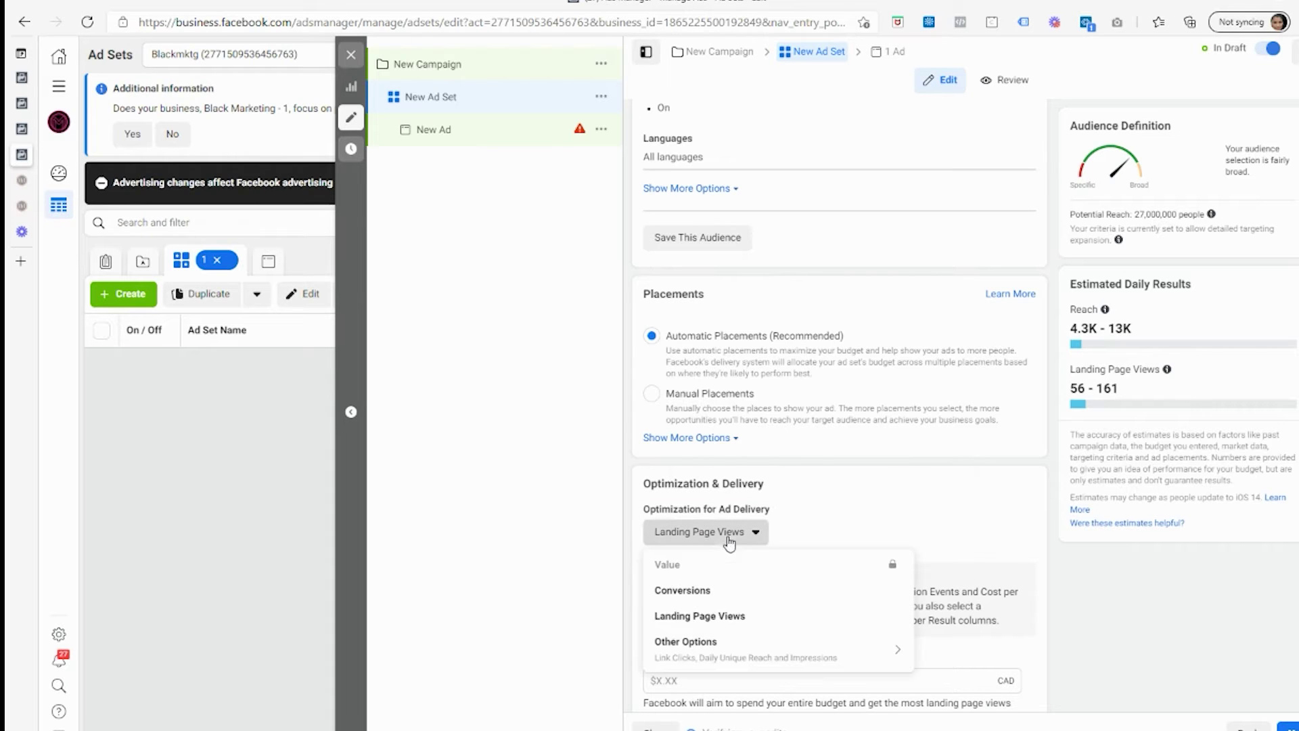
pyautogui.click(726, 593)
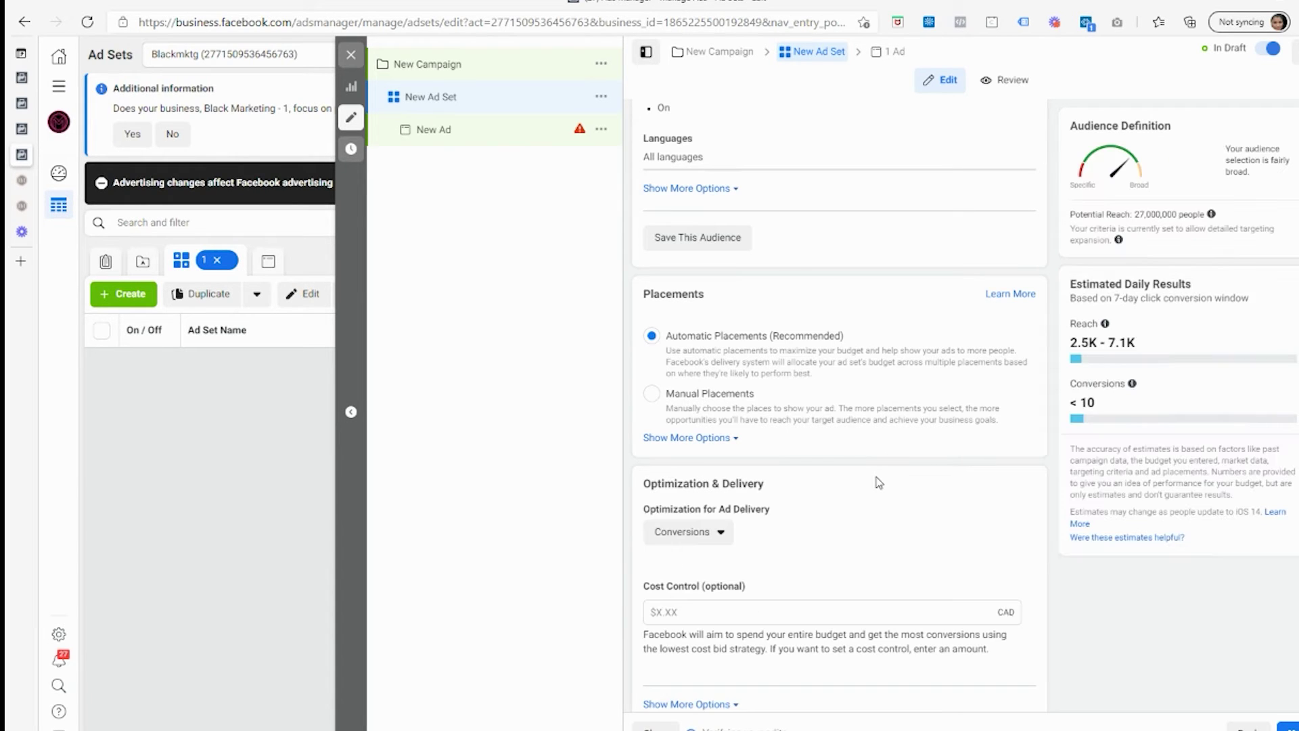
# Select BCMKTG Pixel as the ad set's conversion pixel.
pyautogui.scroll(15, 883, 501)
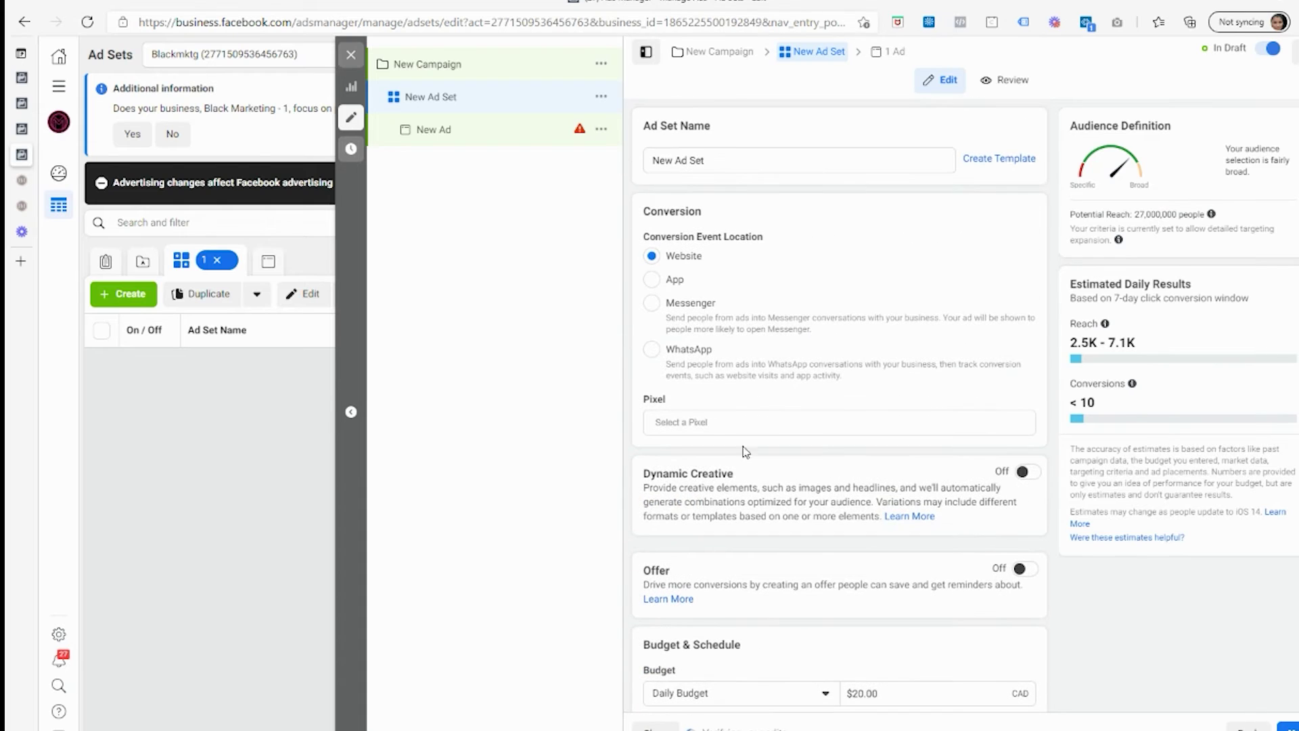
pyautogui.click(688, 420)
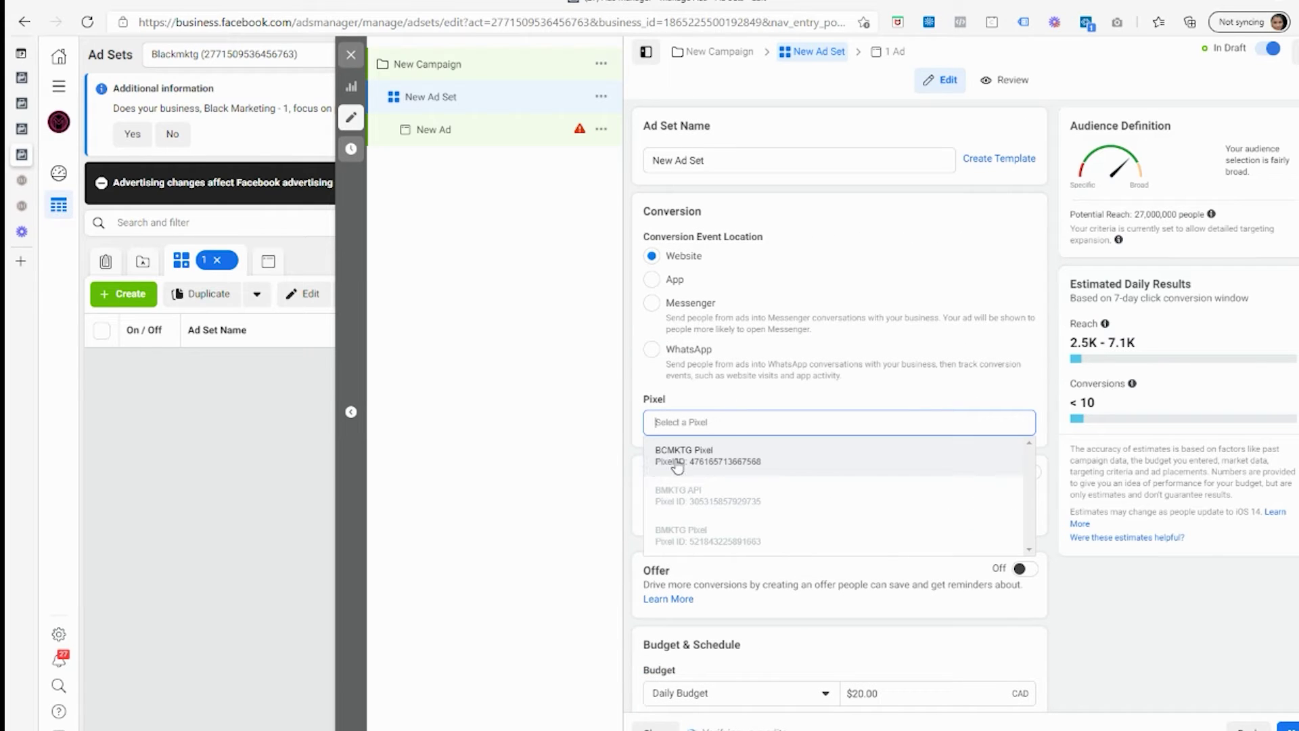
pyautogui.click(707, 459)
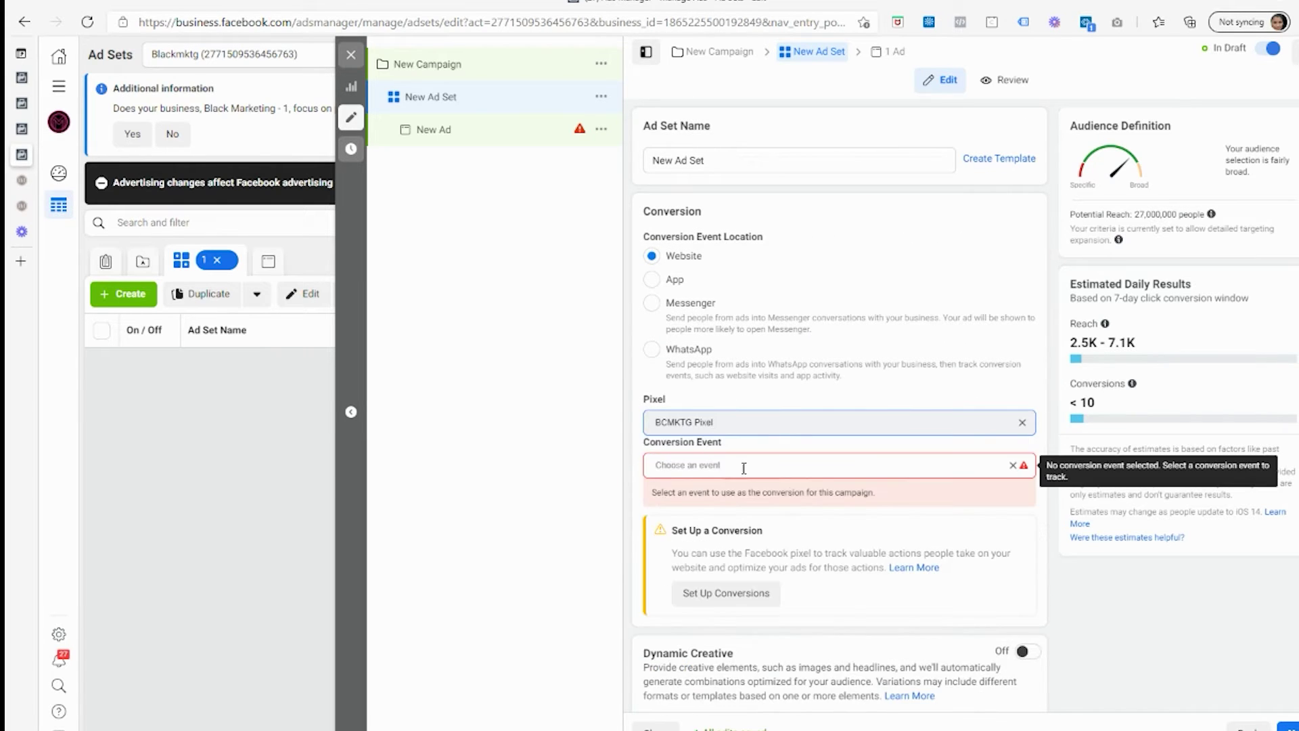
# Browse the available conversion events and set the ad set's conversion event to Lead.
pyautogui.click(812, 468)
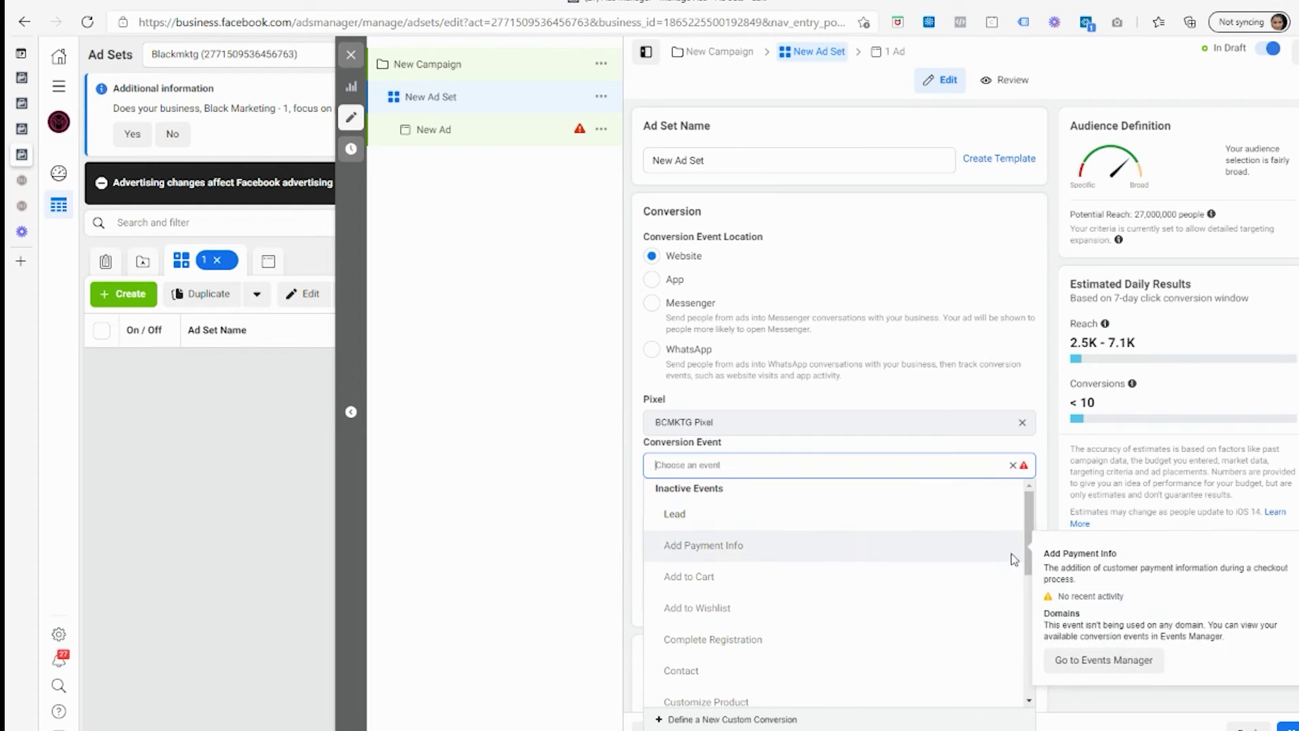
pyautogui.scroll(-1, 1012, 556)
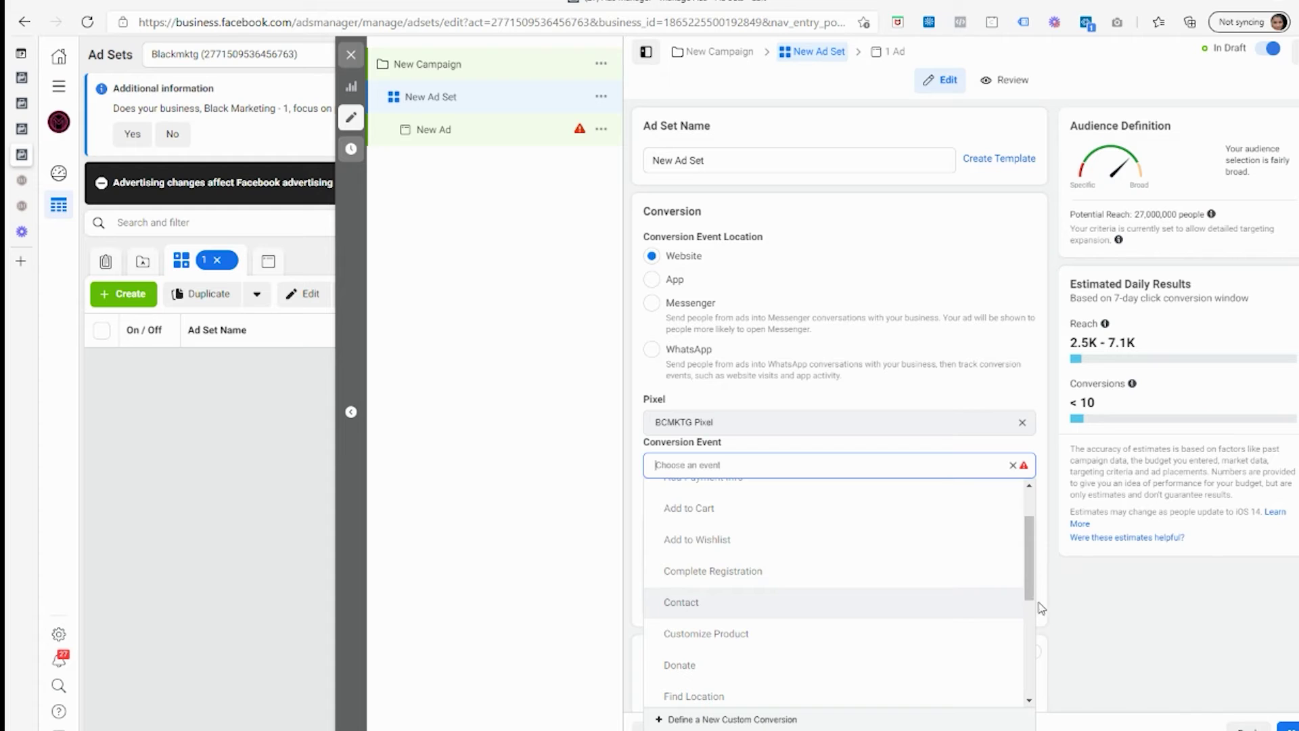
pyautogui.scroll(-2, 891, 561)
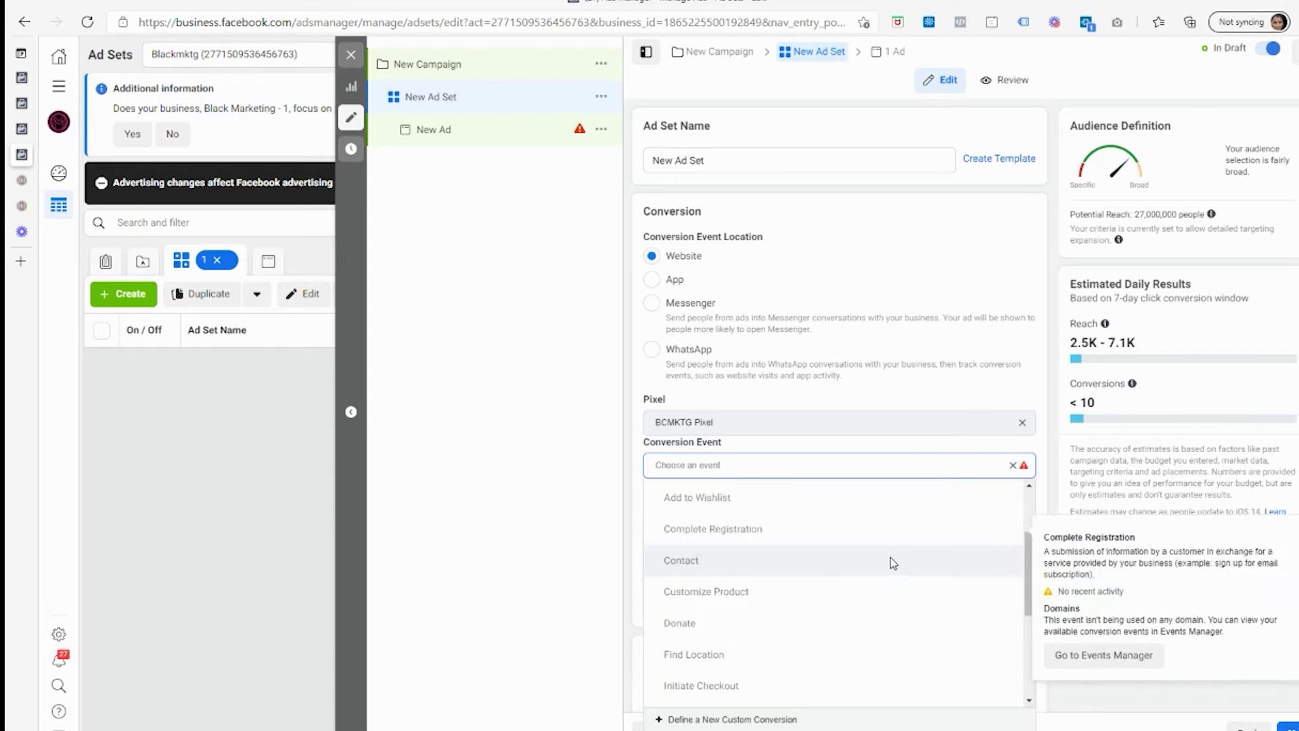
pyautogui.scroll(4, 894, 559)
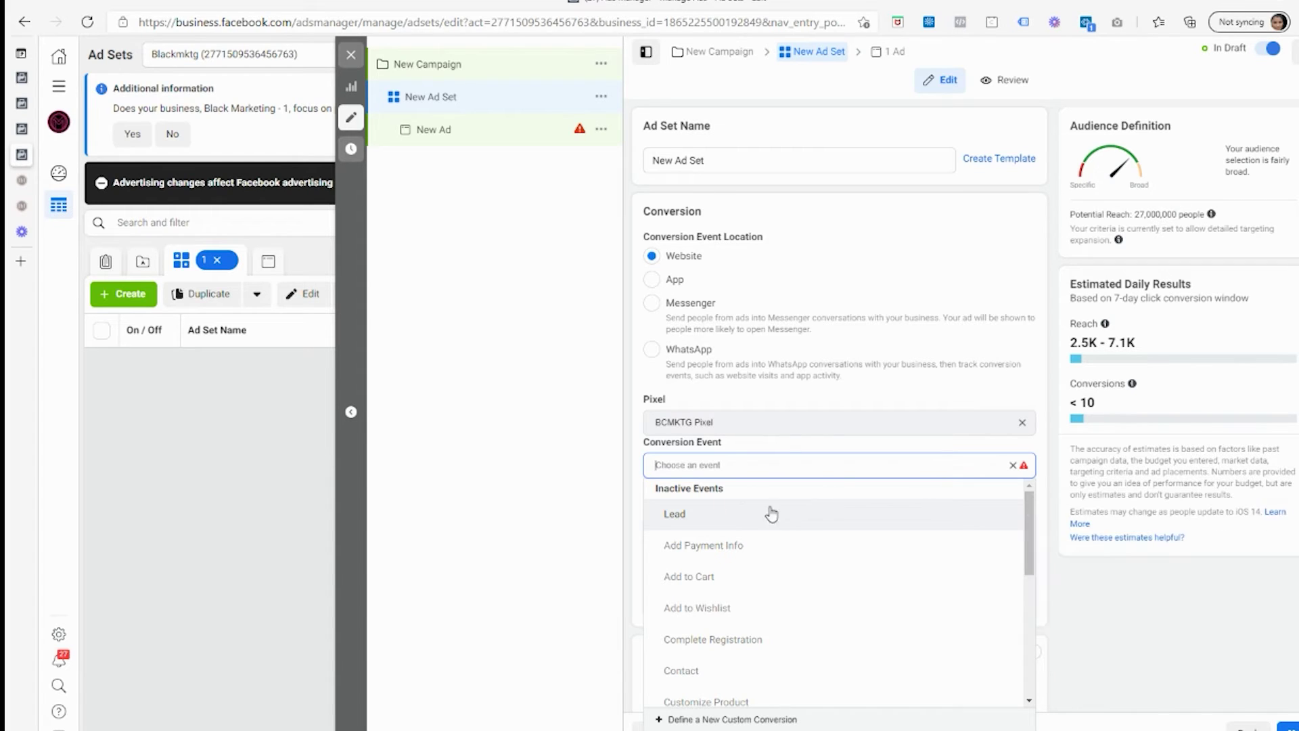
pyautogui.scroll(-3, 706, 565)
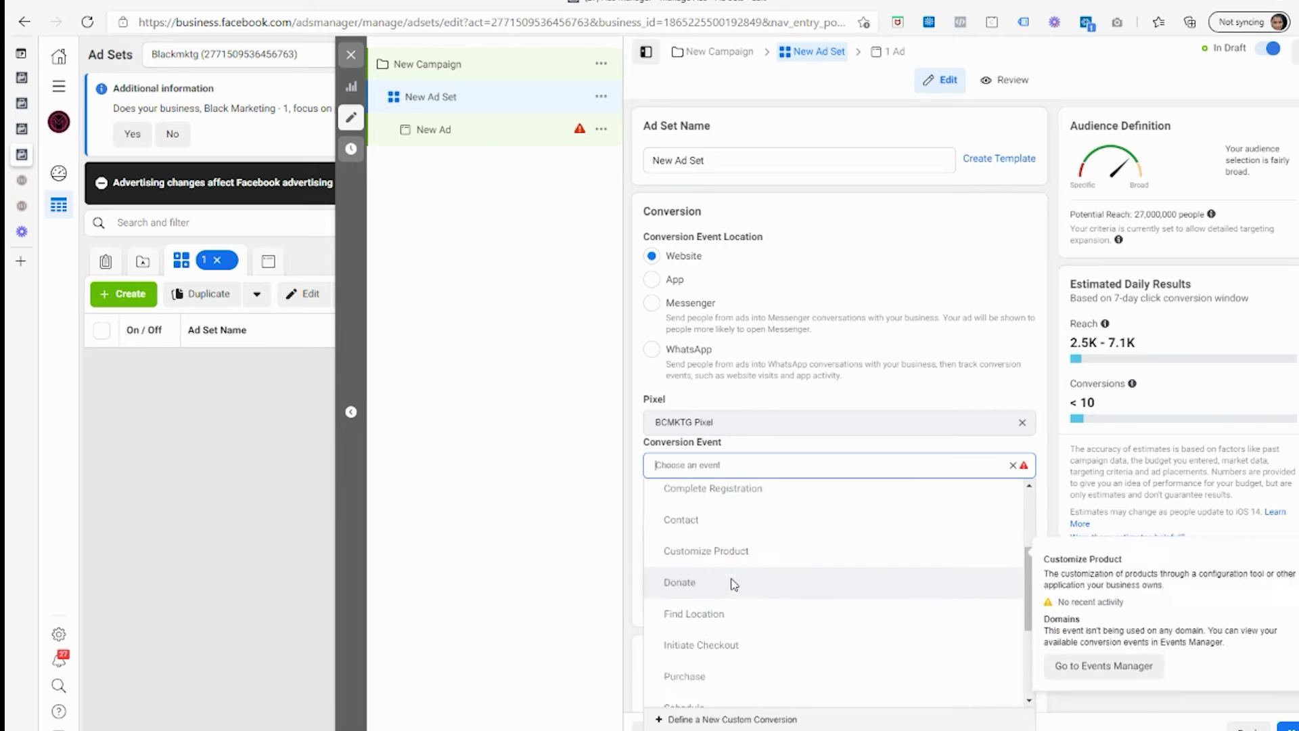
pyautogui.scroll(3, 706, 565)
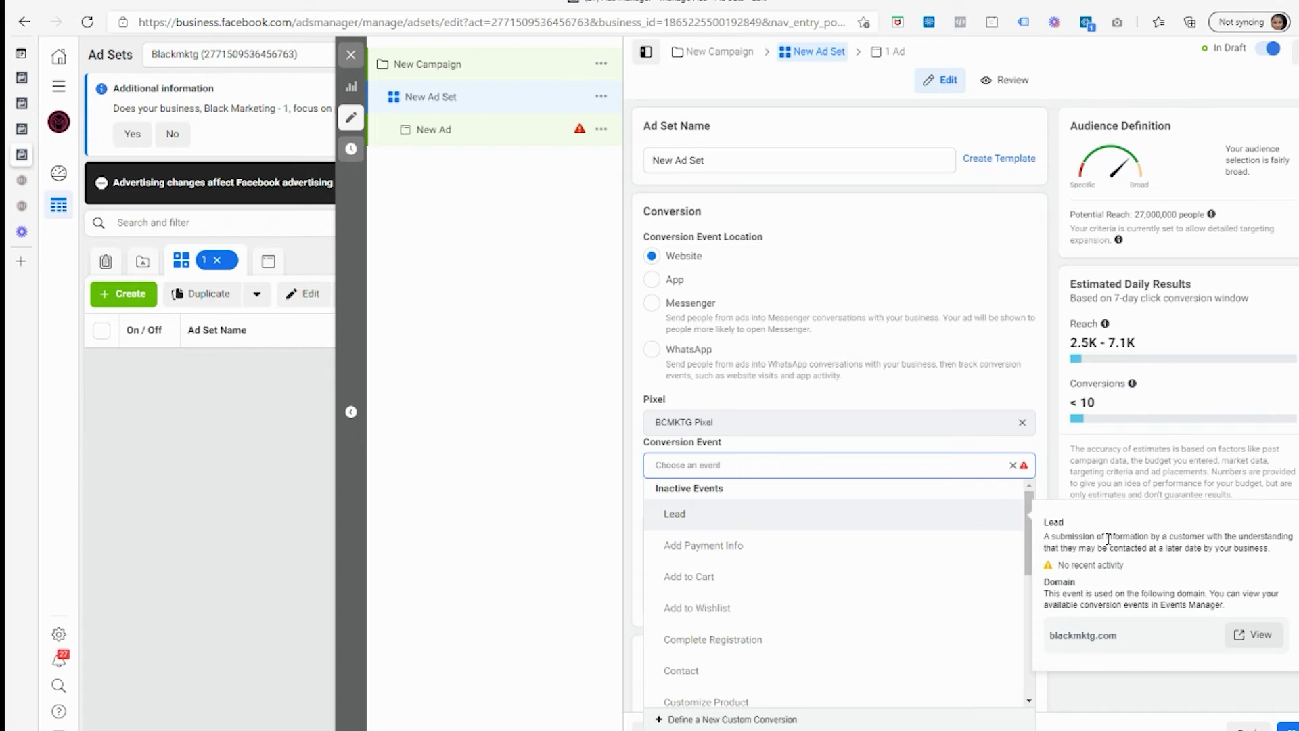
pyautogui.click(798, 515)
# Review the ad set's settings from the conversion event down to the optimization and delivery section.
pyautogui.scroll(-1, 809, 417)
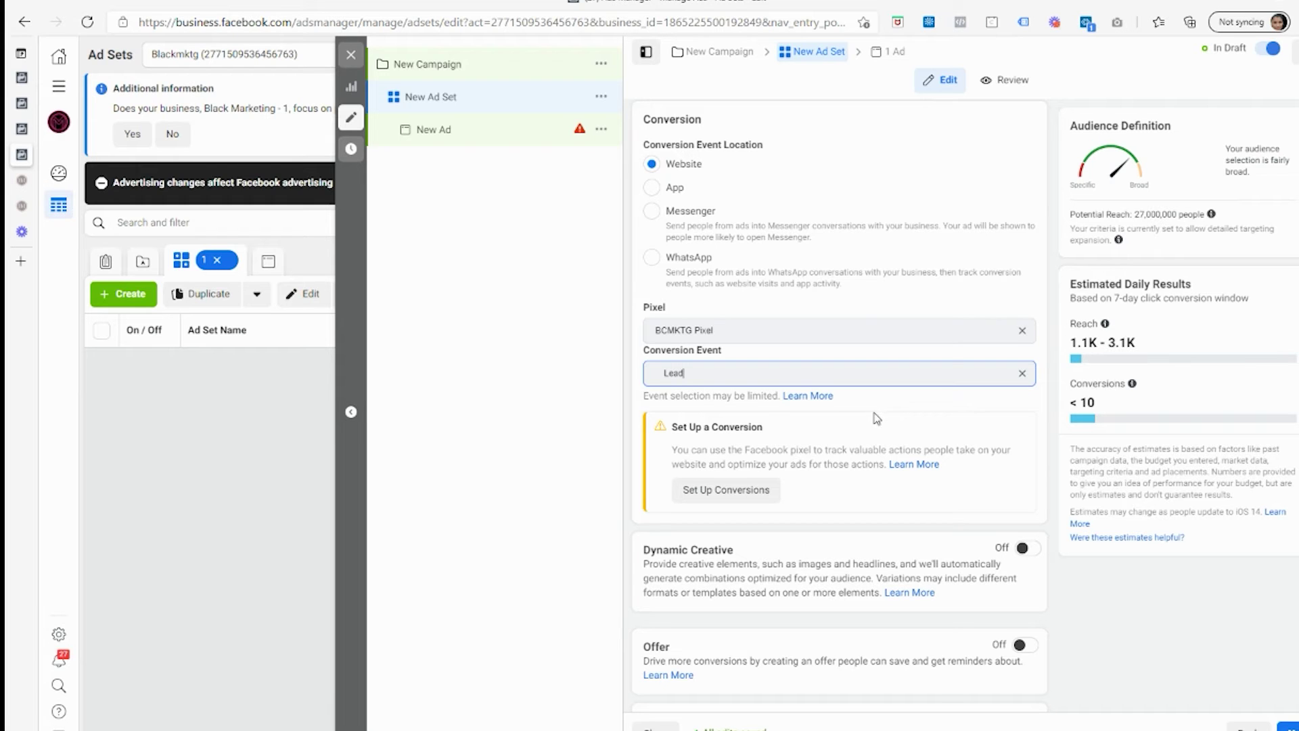
pyautogui.scroll(-1, 873, 419)
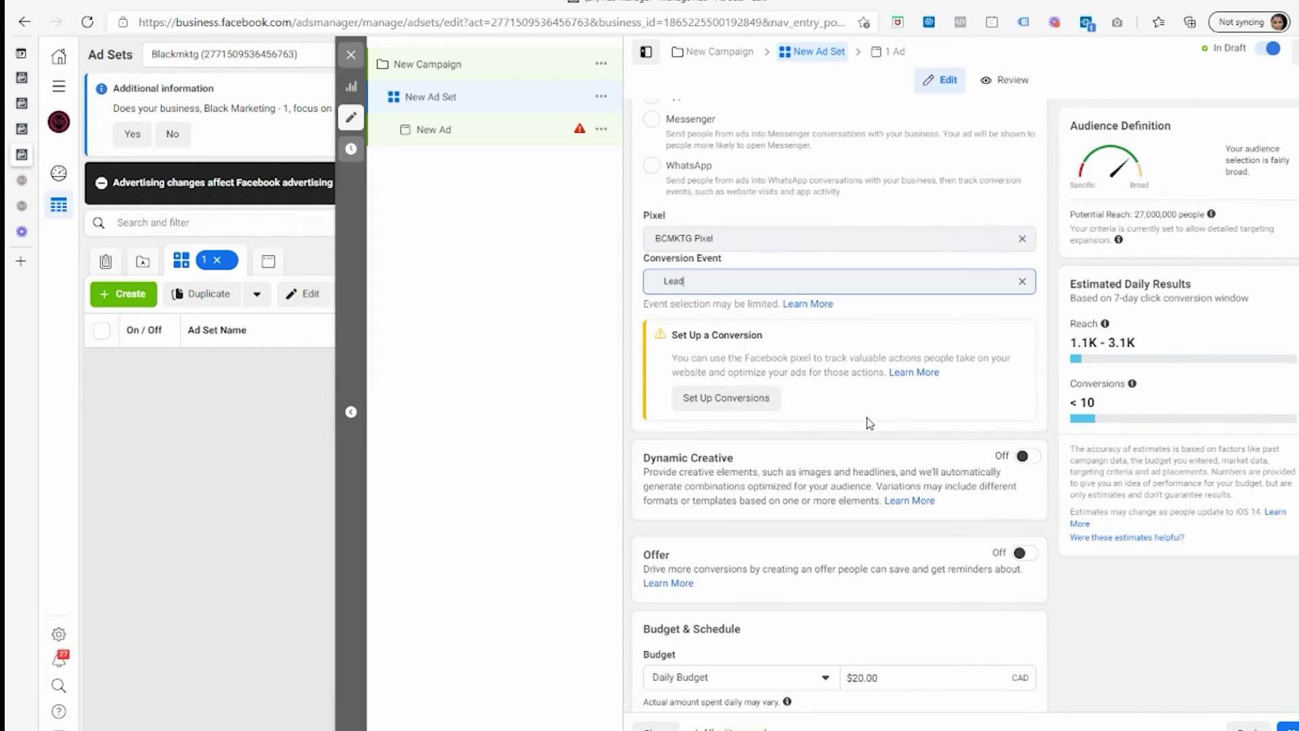
pyautogui.scroll(-4, 867, 417)
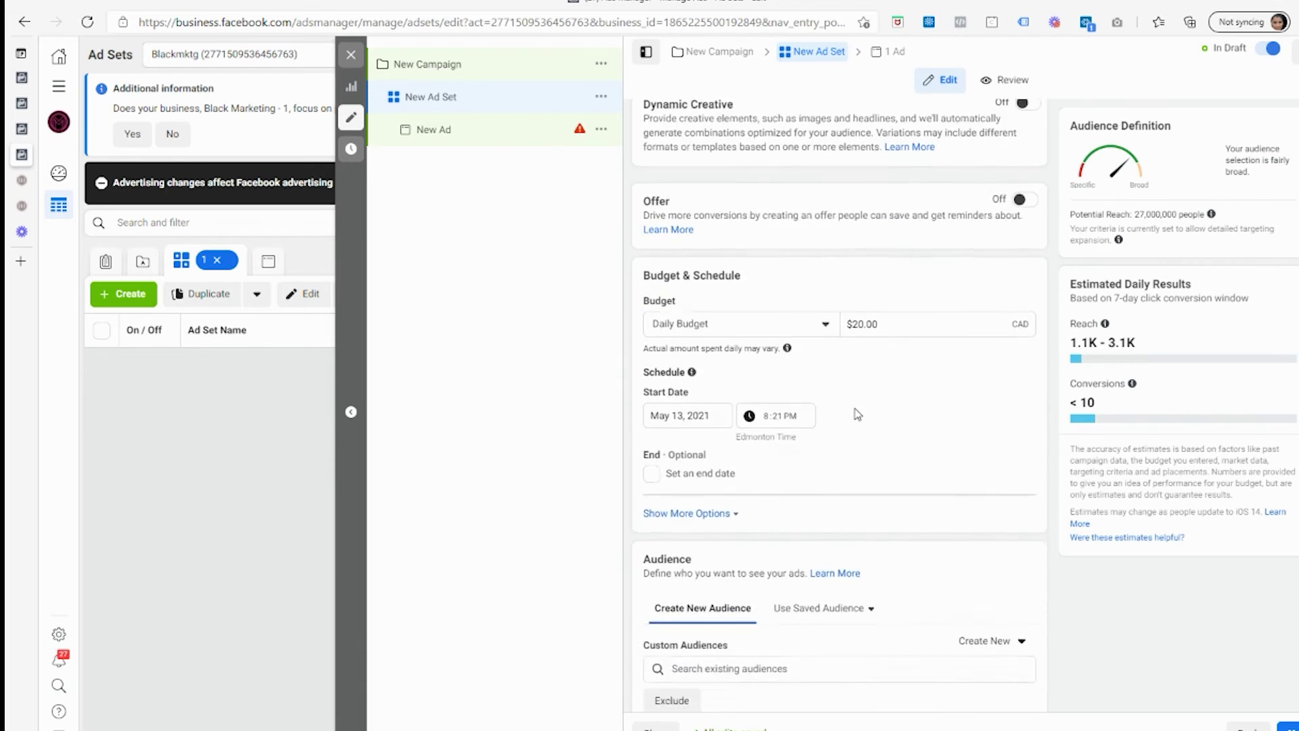
pyautogui.scroll(6, 758, 552)
pyautogui.scroll(-10, 758, 552)
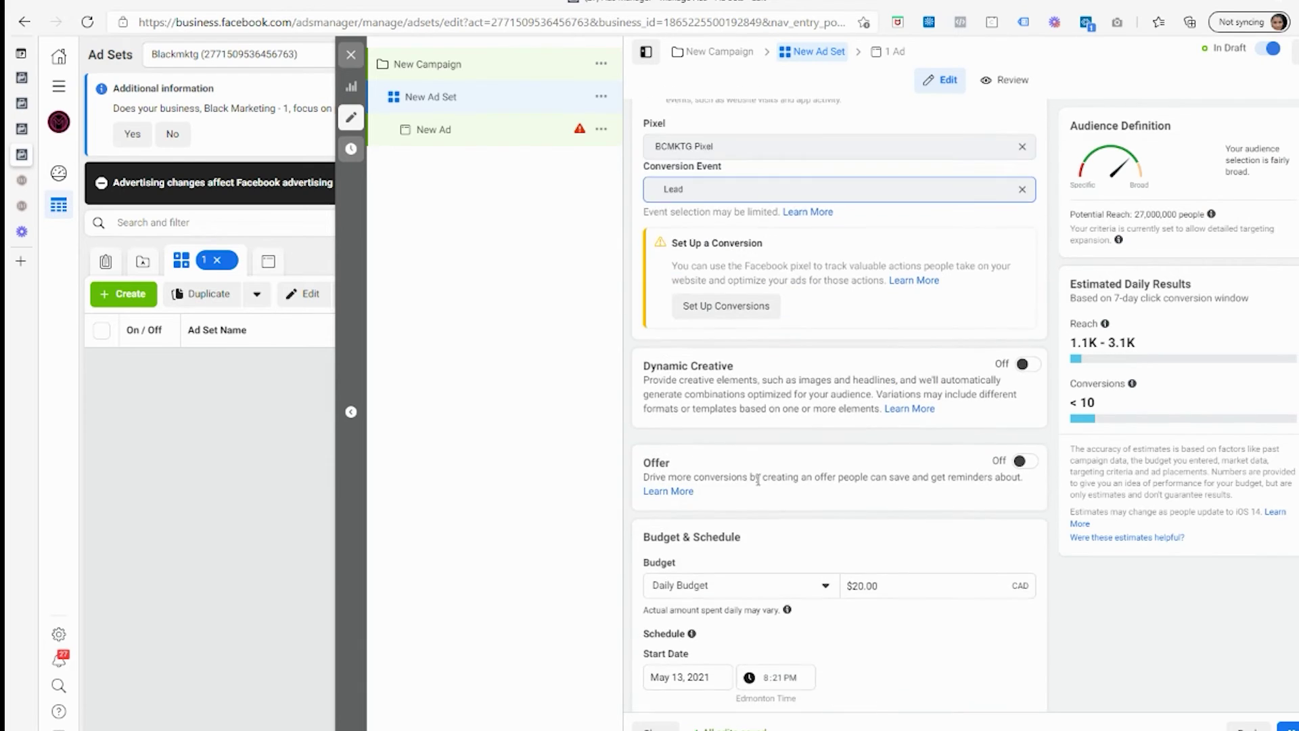
pyautogui.scroll(-6, 764, 483)
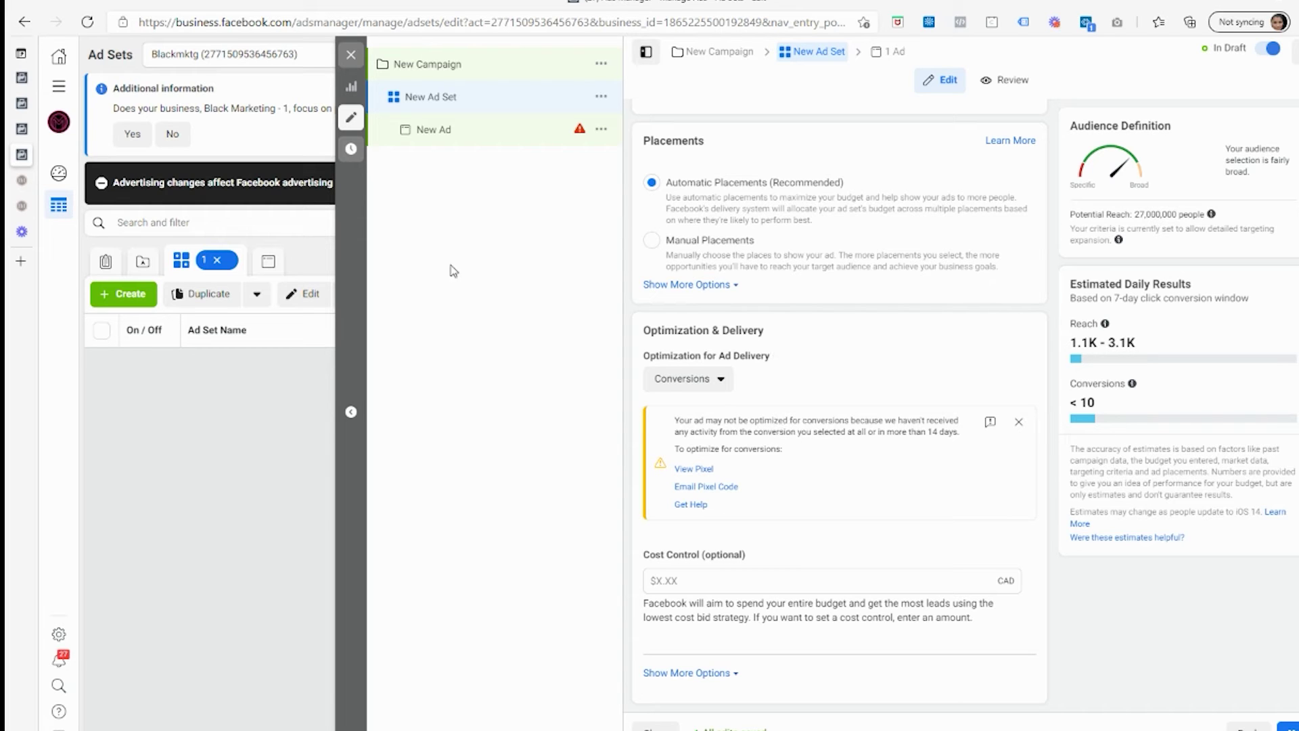
# Switch to Events Manager, leave the web event configurations, and view the browser event test area of the first data source.
pyautogui.click(21, 129)
pyautogui.click(23, 105)
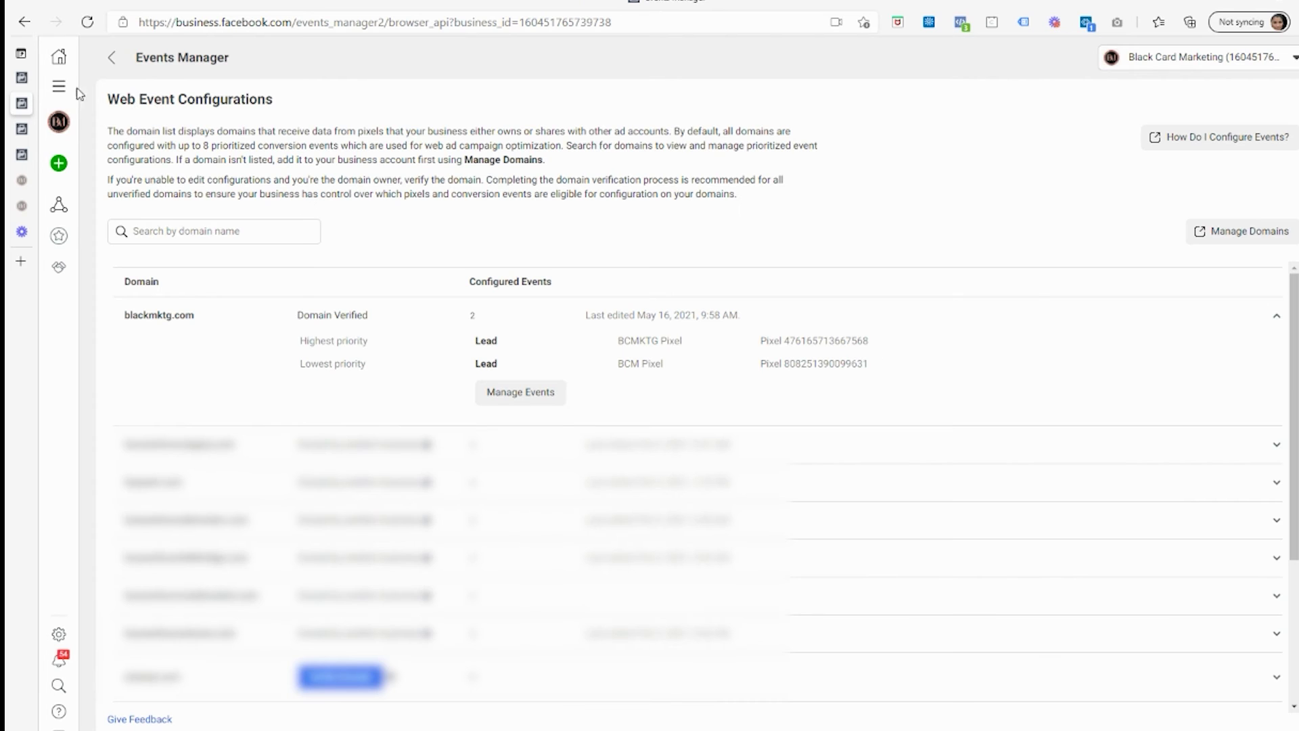
pyautogui.click(112, 55)
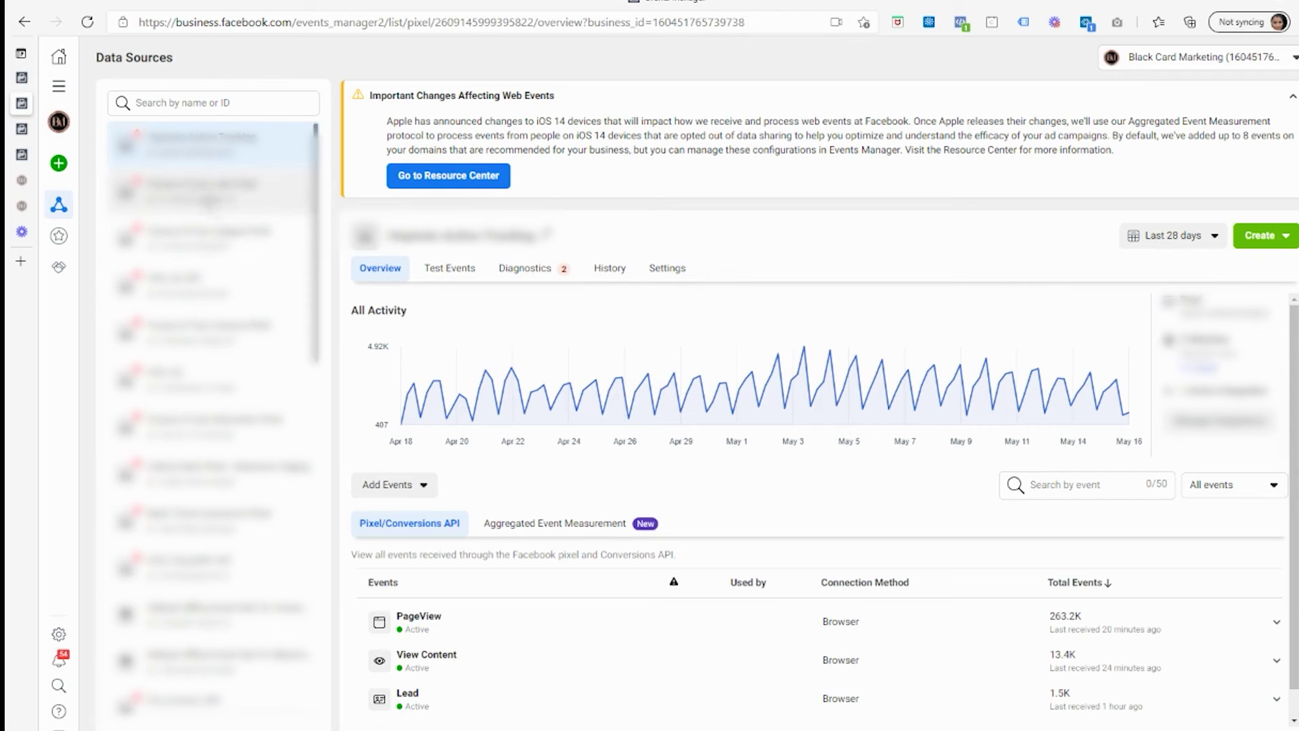
pyautogui.click(449, 268)
pyautogui.scroll(-1, 596, 620)
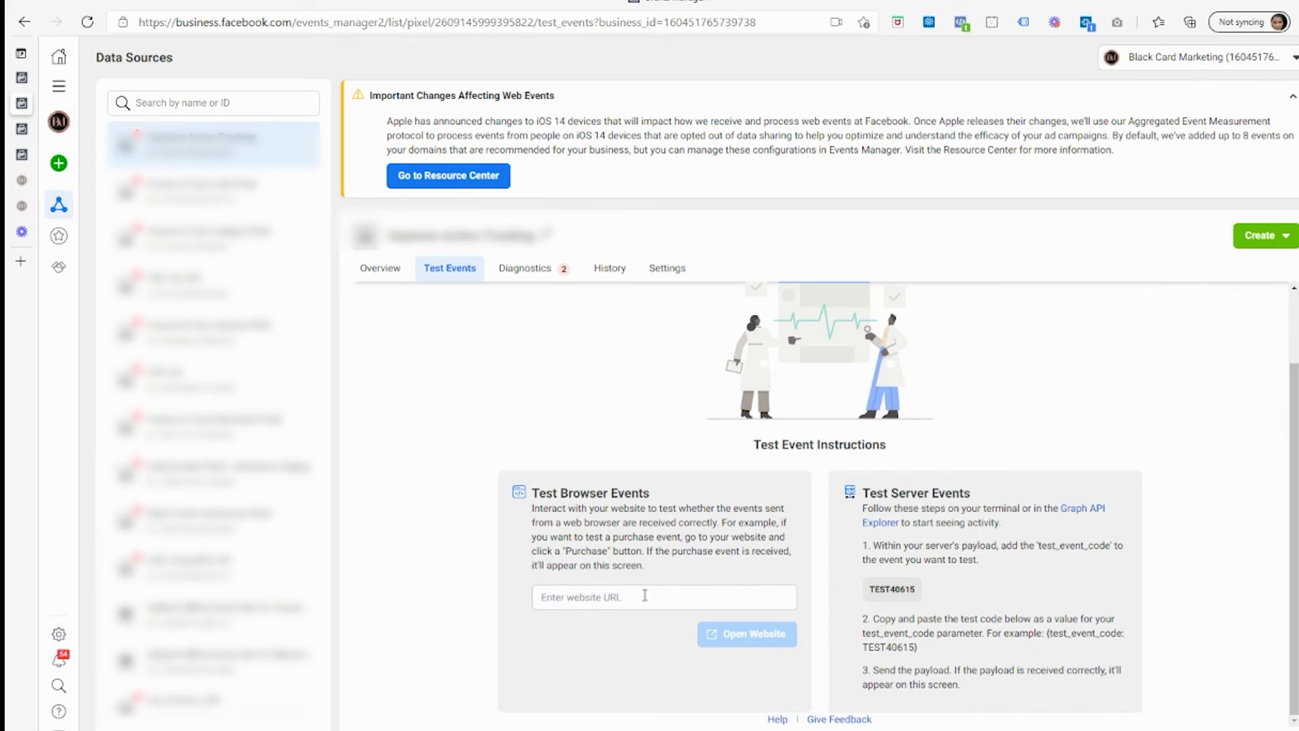
# Return to the updated Ads Manager page, open New Ad, and examine the domain under website events in its Tracking section.
pyautogui.click(55, 132)
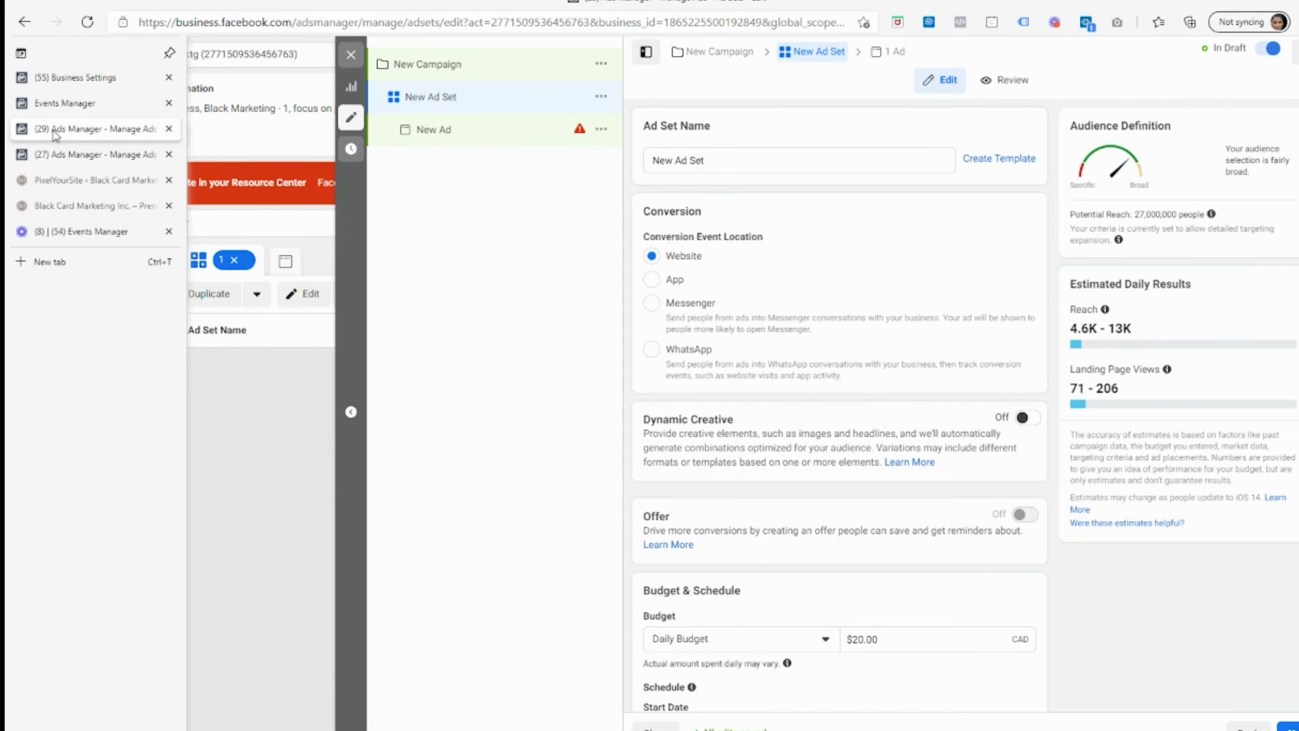
pyautogui.click(46, 166)
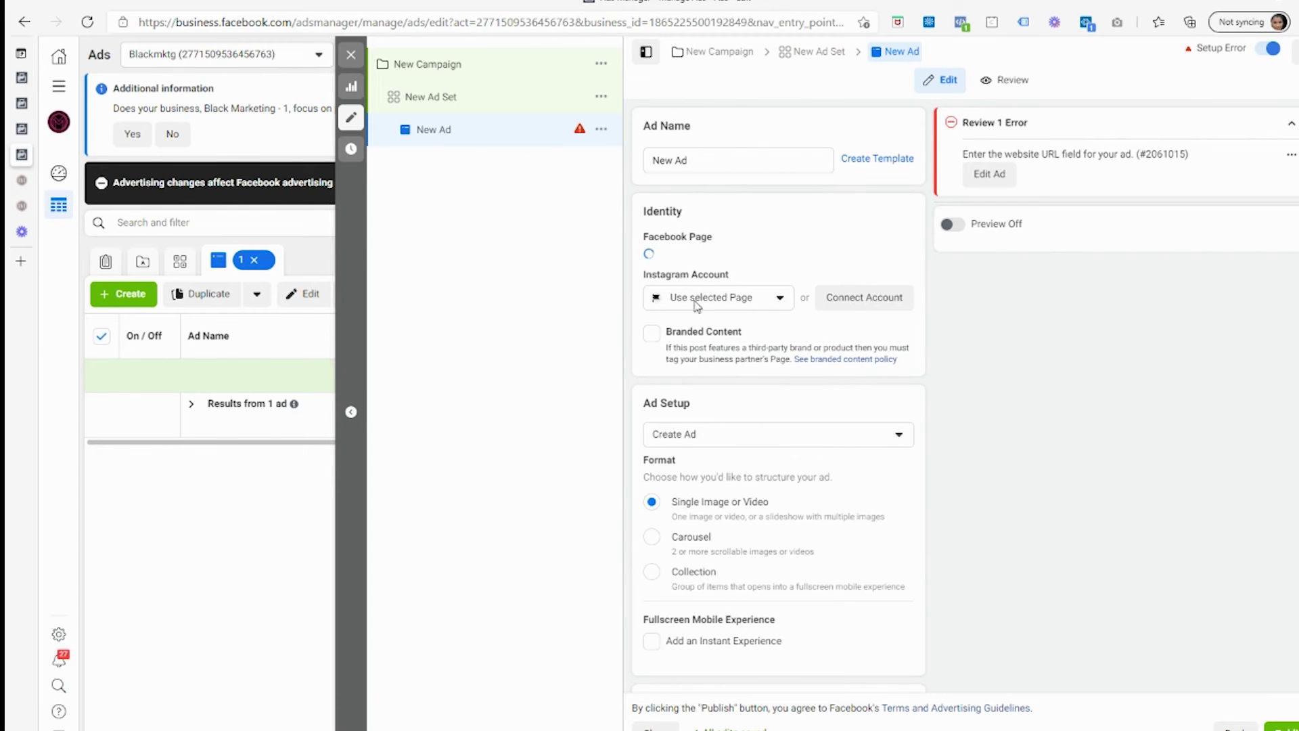
pyautogui.scroll(-5, 810, 328)
pyautogui.scroll(-15, 810, 332)
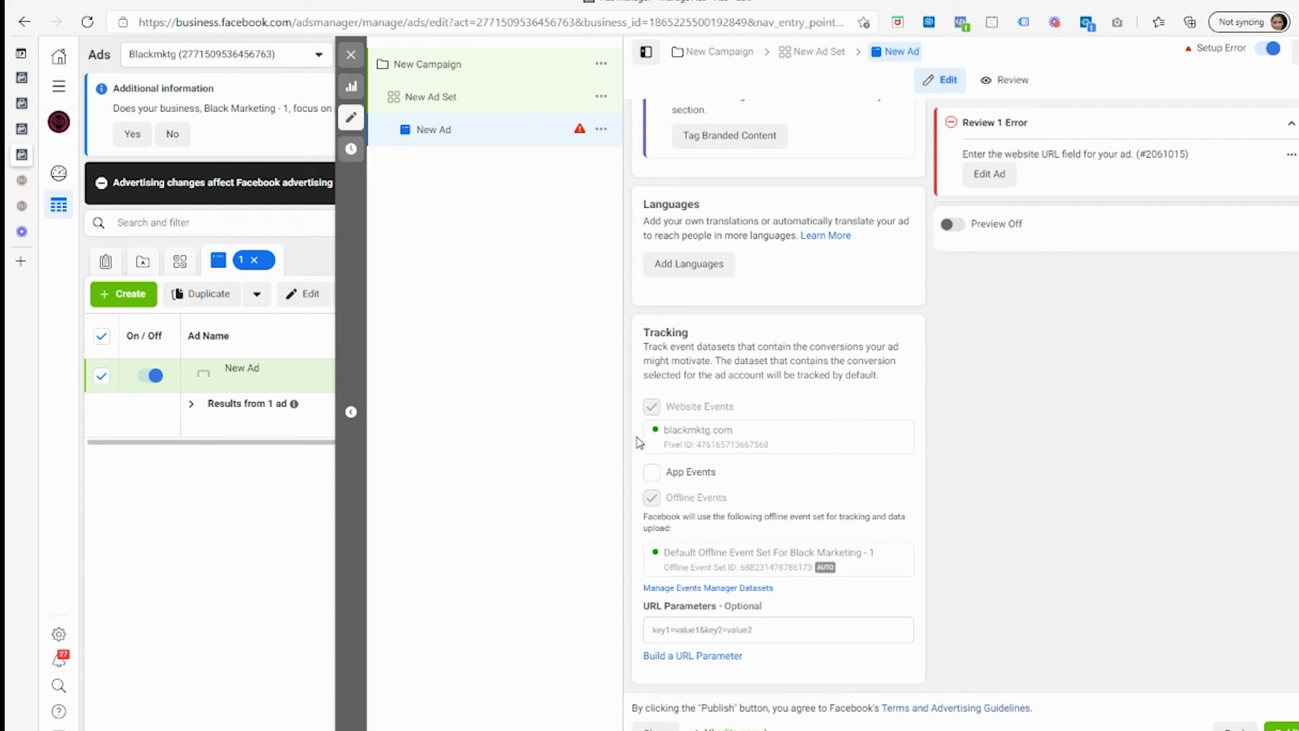
pyautogui.moveTo(655, 437); pyautogui.dragTo(785, 438)
pyautogui.click(1002, 441)
# Close the ad editor, delete the draft ad, and create a replacement ad in the same ad set.
pyautogui.click(351, 54)
pyautogui.click(842, 233)
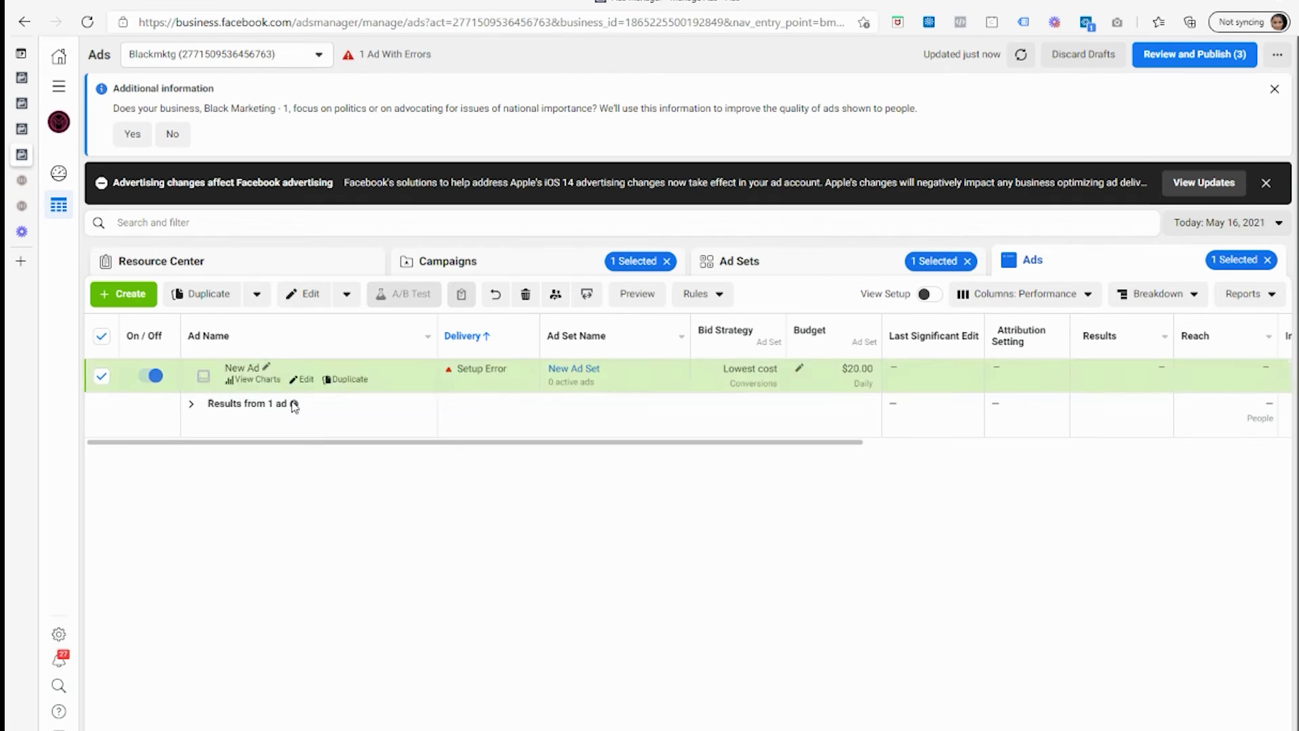
pyautogui.click(526, 293)
pyautogui.click(802, 308)
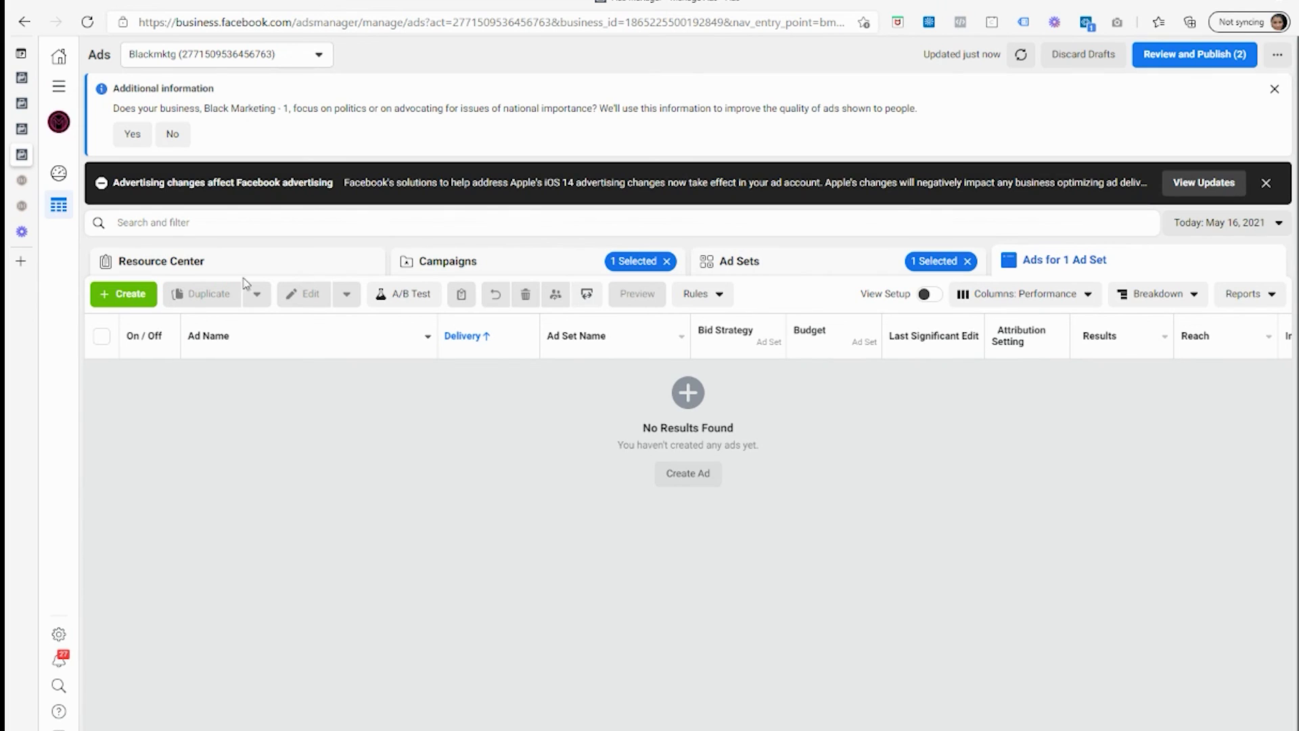
pyautogui.click(126, 296)
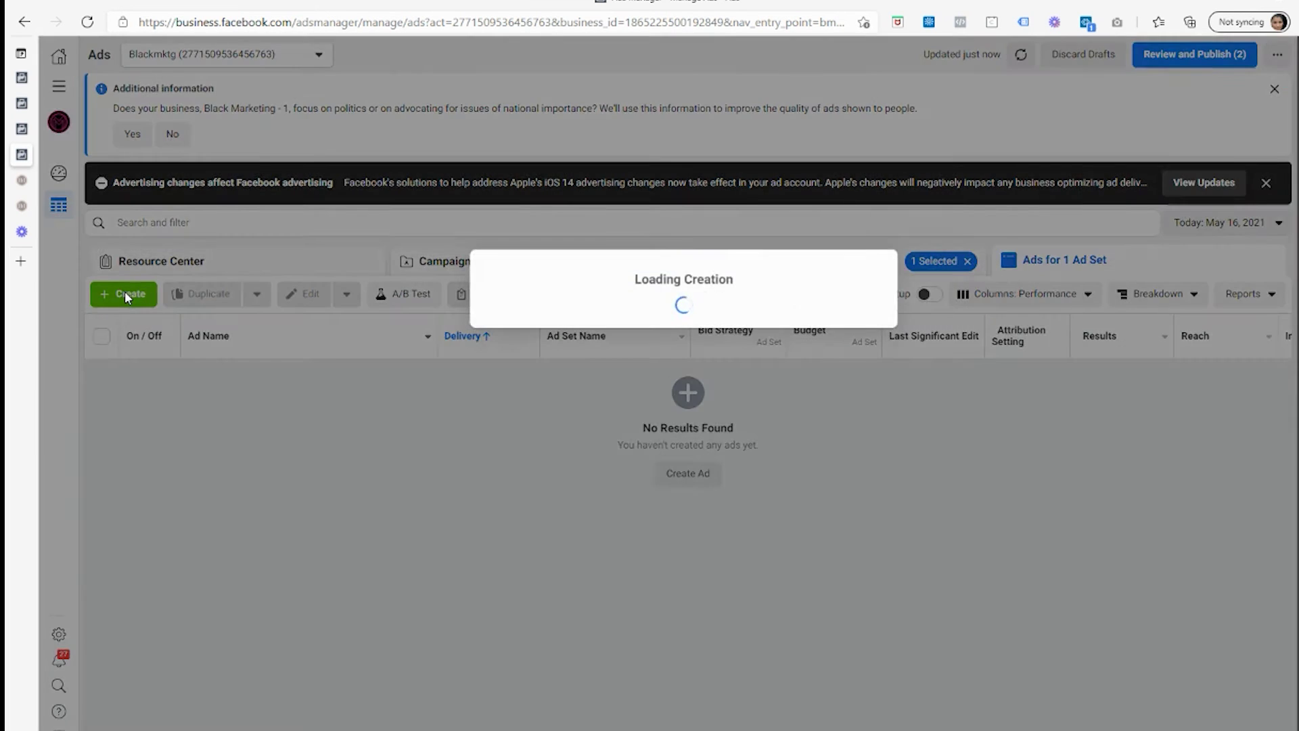
pyautogui.click(856, 435)
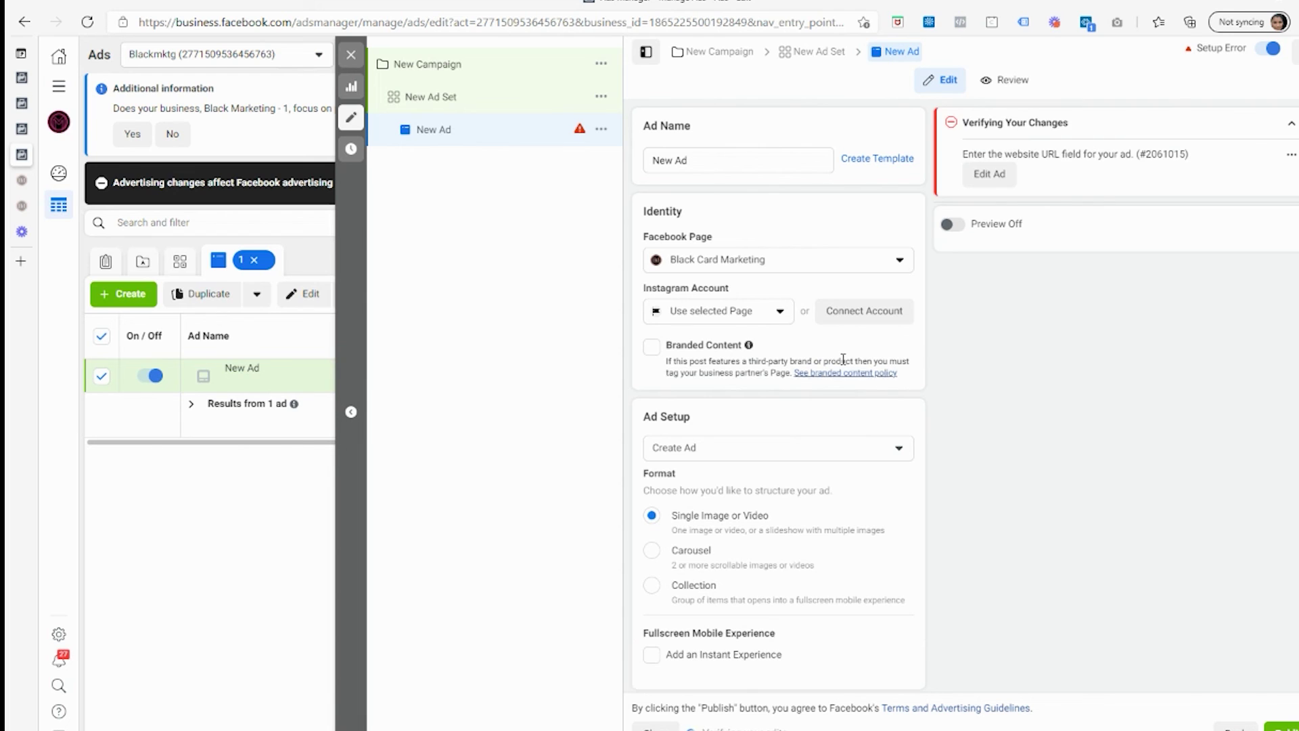
# Open New Ad Set and check its pixel, conversion event, and optimization for ad delivery.
pyautogui.click(485, 102)
pyautogui.scroll(-4, 849, 401)
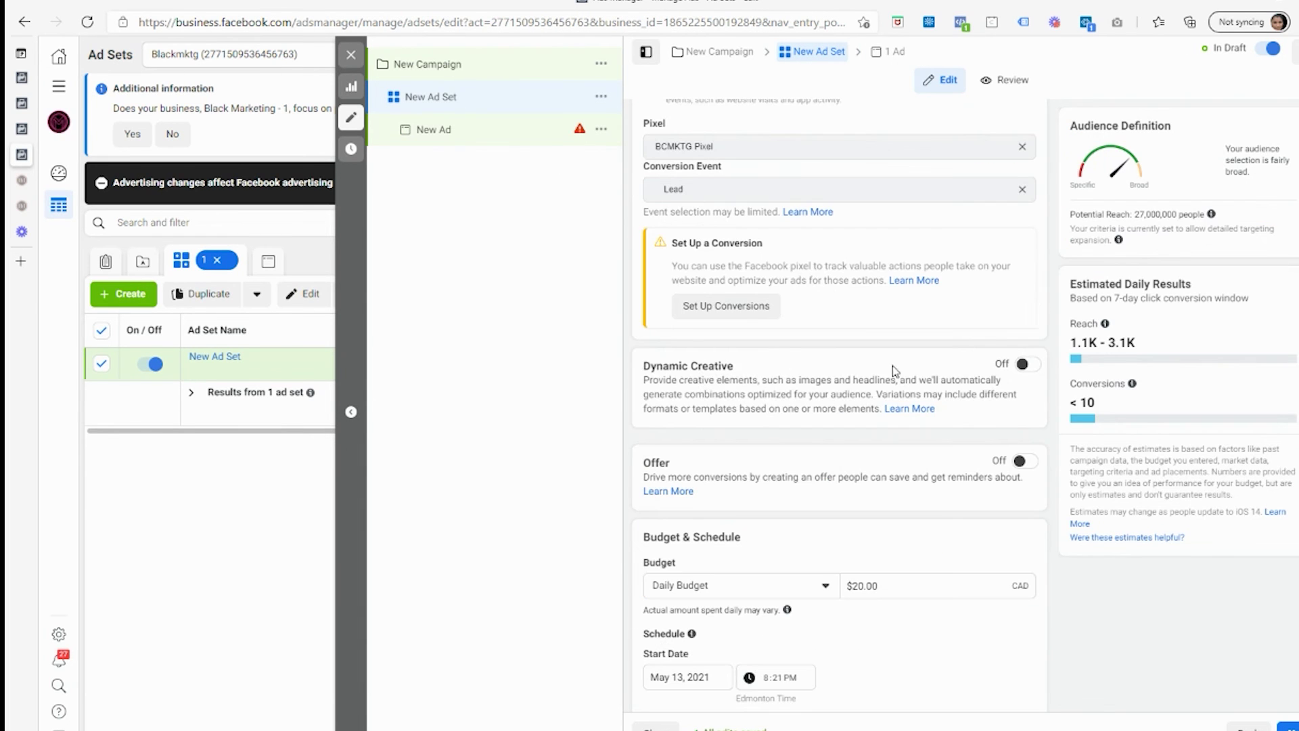
pyautogui.scroll(1, 812, 279)
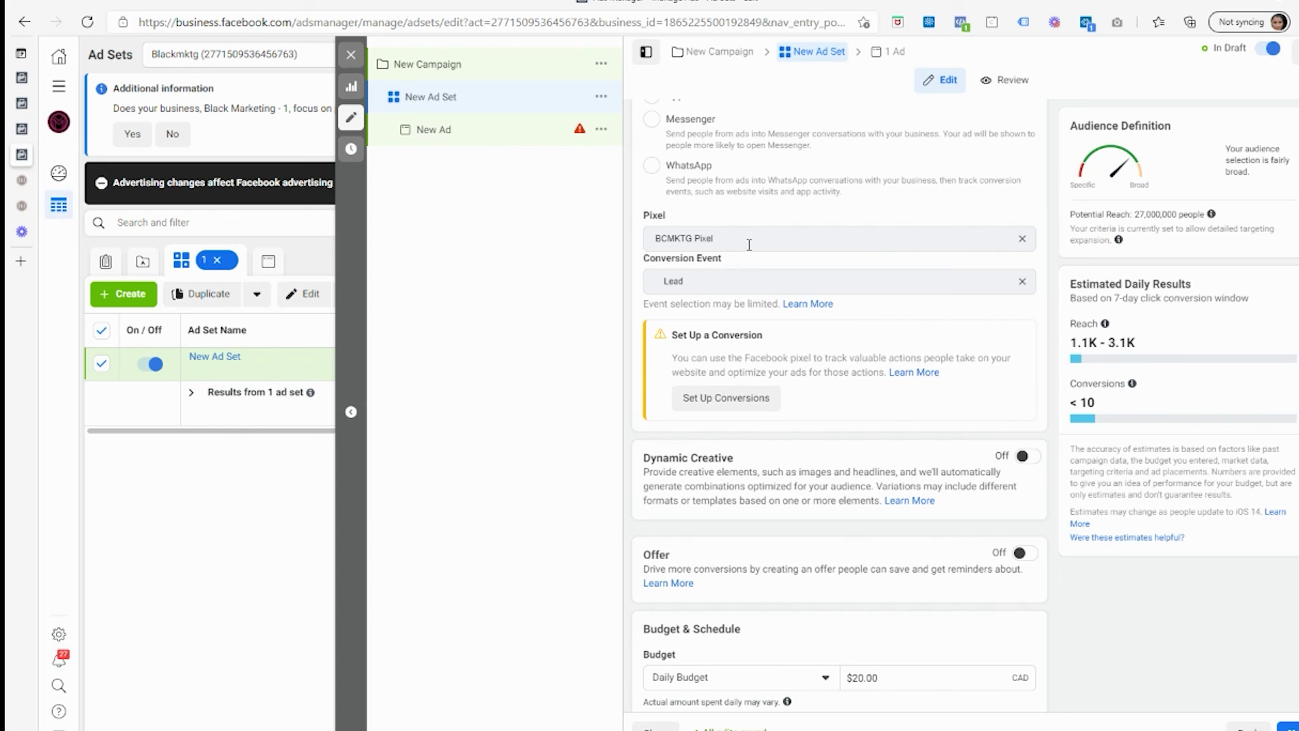
pyautogui.scroll(1, 749, 245)
pyautogui.scroll(-15, 749, 245)
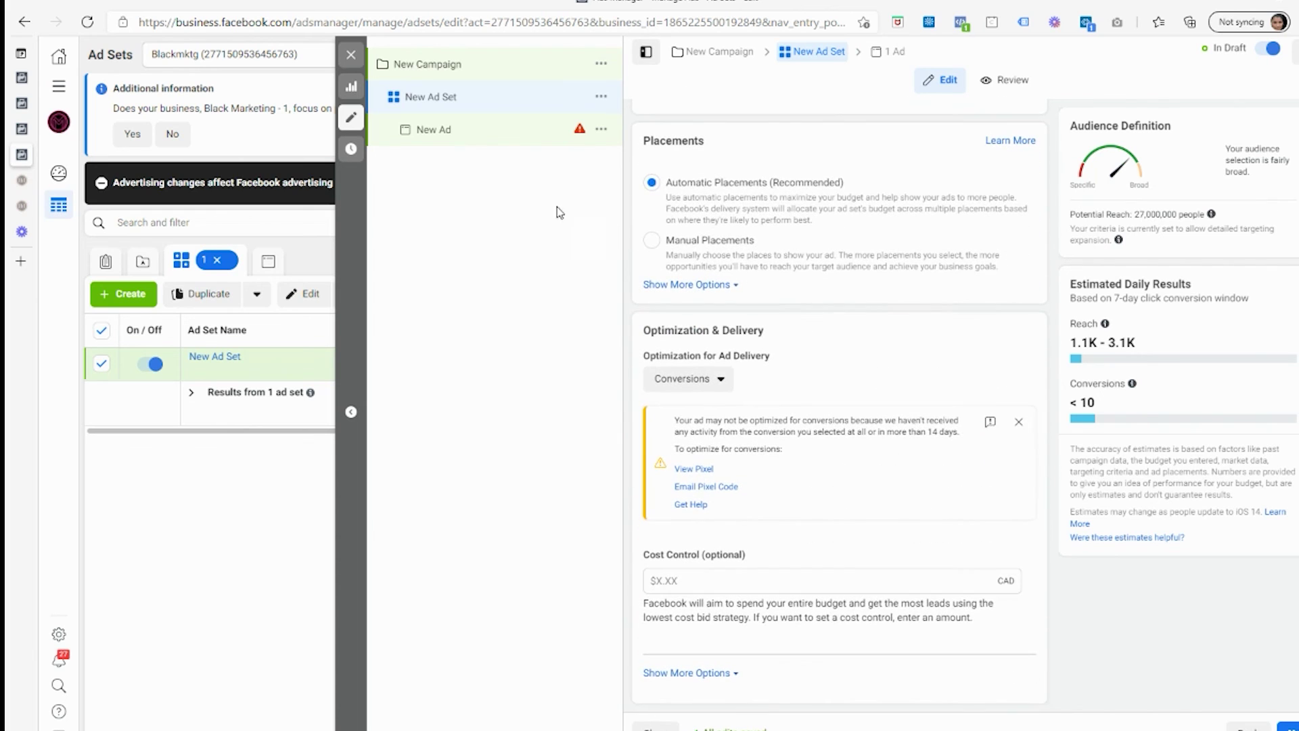
# Select blackmktg.com as the website events domain in New Ad's tracking settings, then close the editor and keep the draft.
pyautogui.click(482, 140)
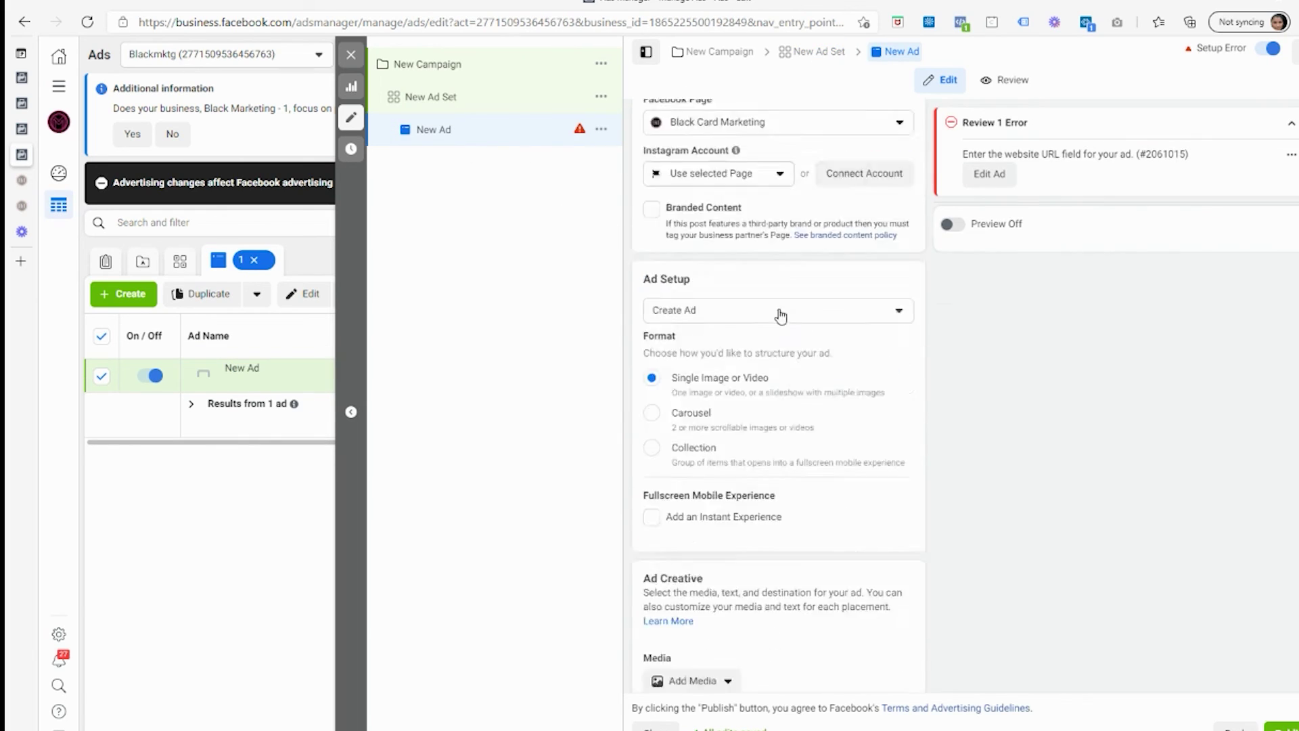
pyautogui.scroll(-15, 782, 316)
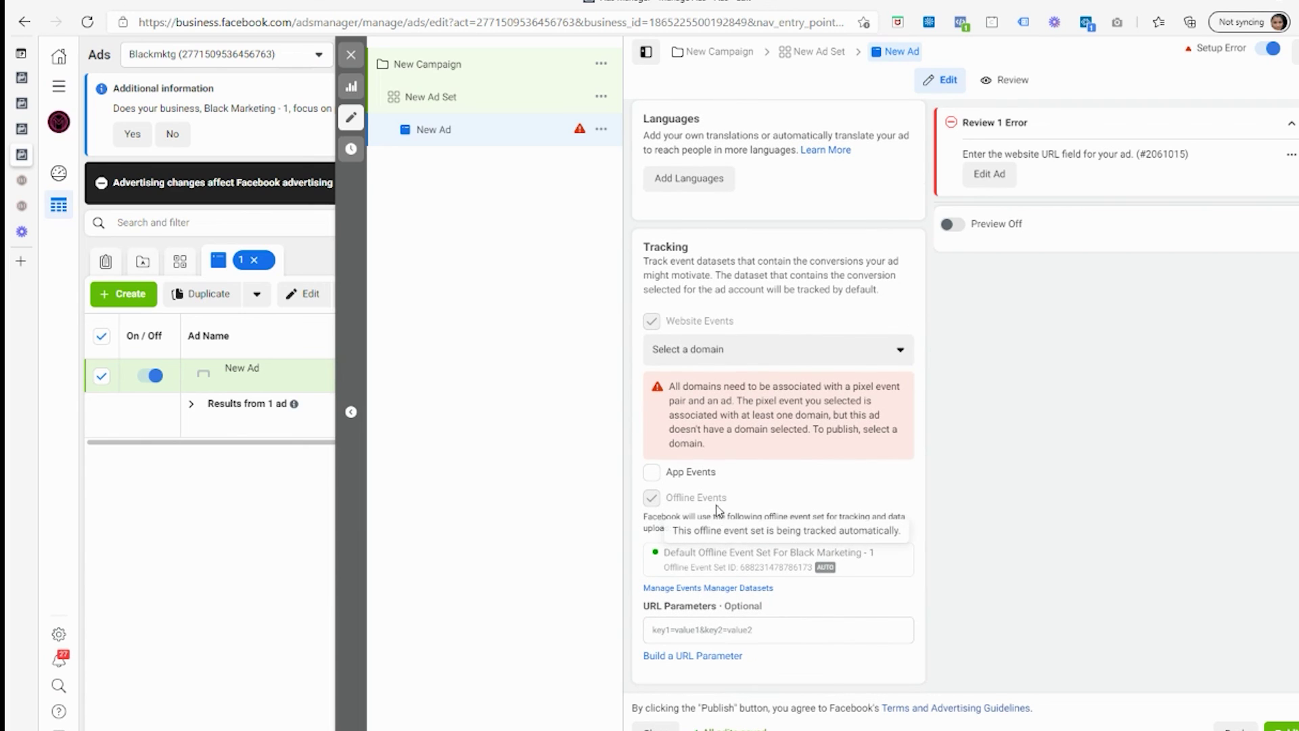
pyautogui.click(897, 353)
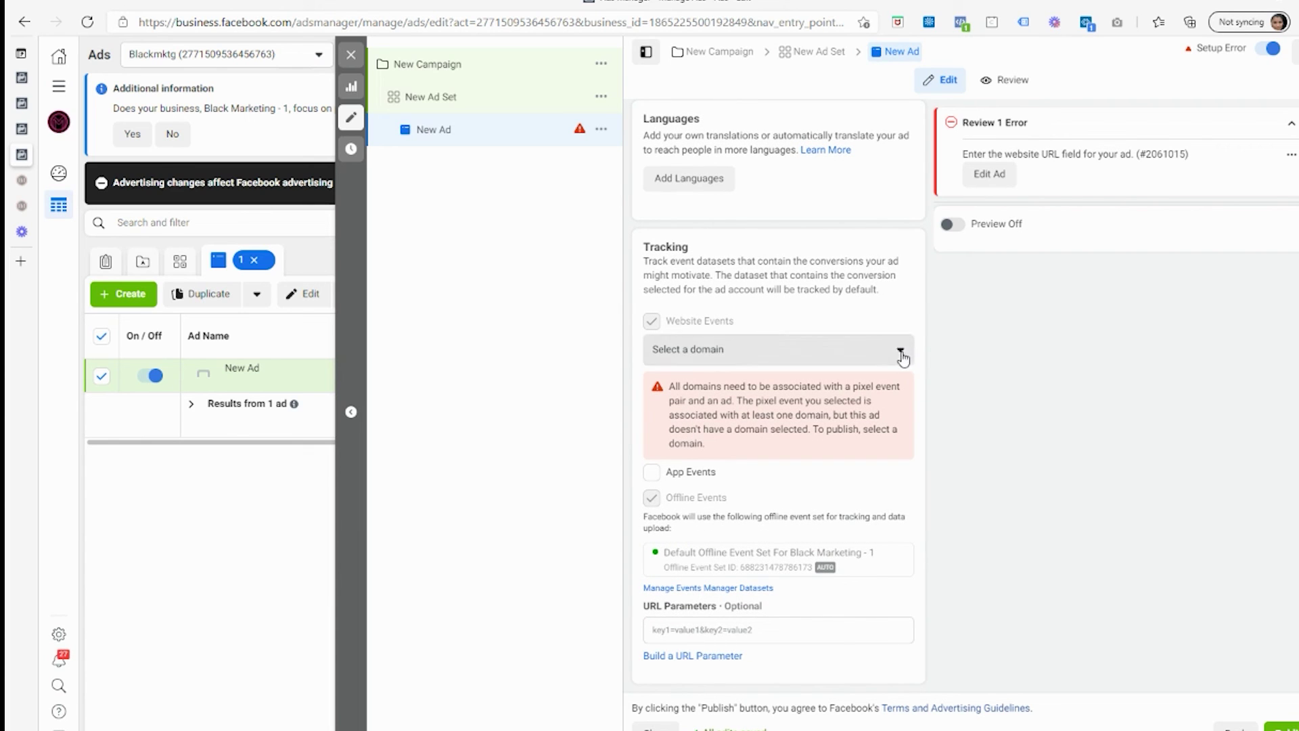
pyautogui.click(786, 396)
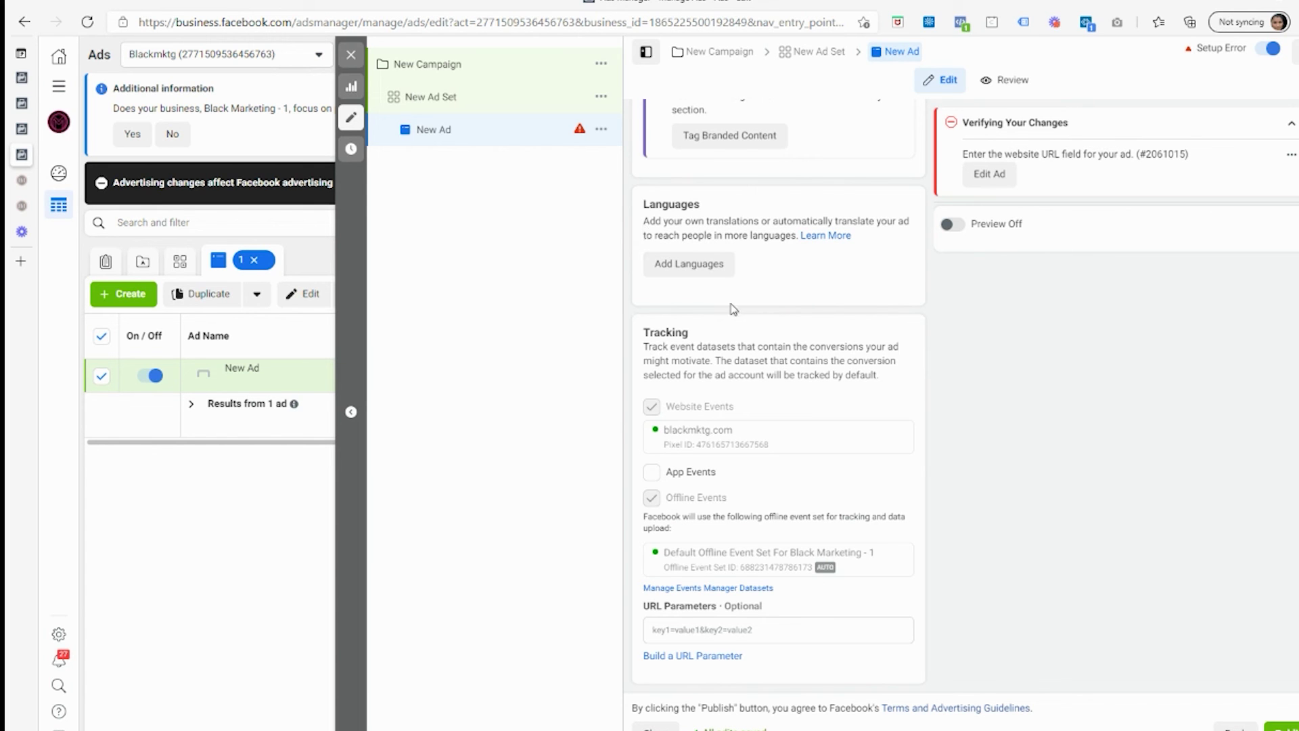
pyautogui.scroll(15, 733, 310)
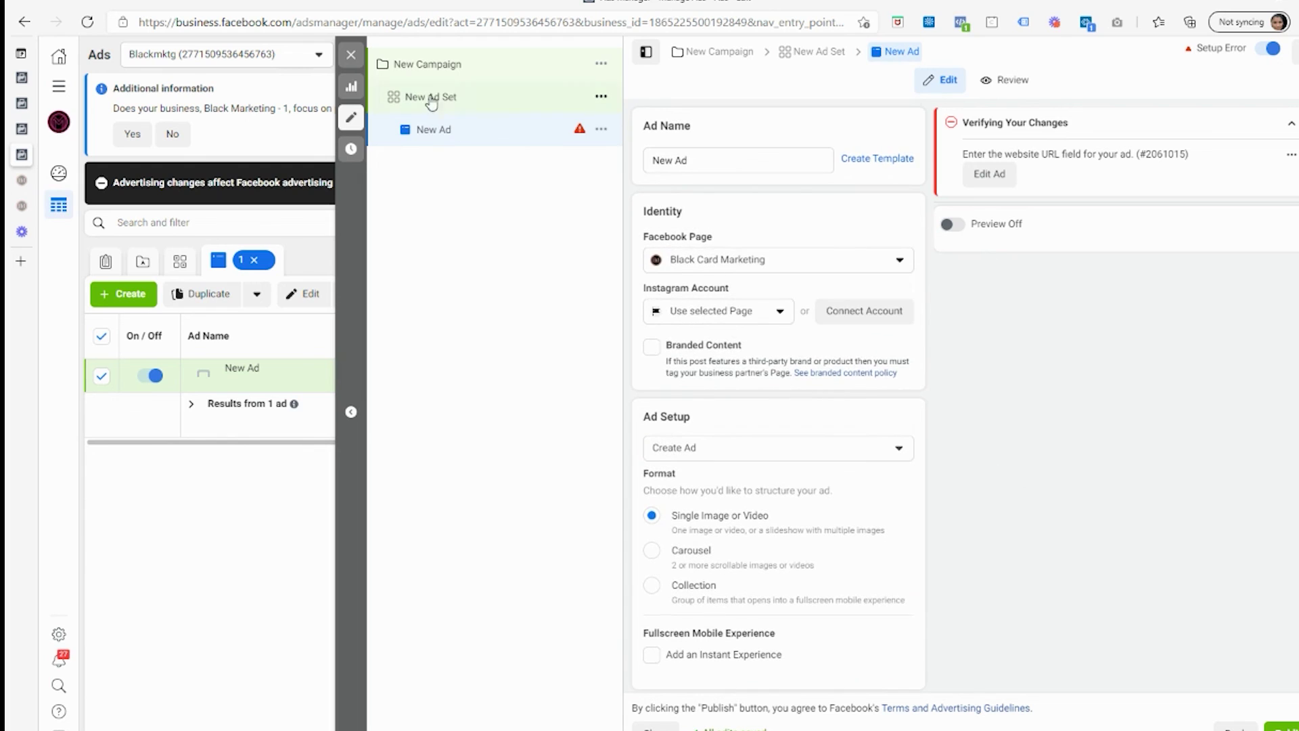
pyautogui.click(351, 54)
pyautogui.click(839, 234)
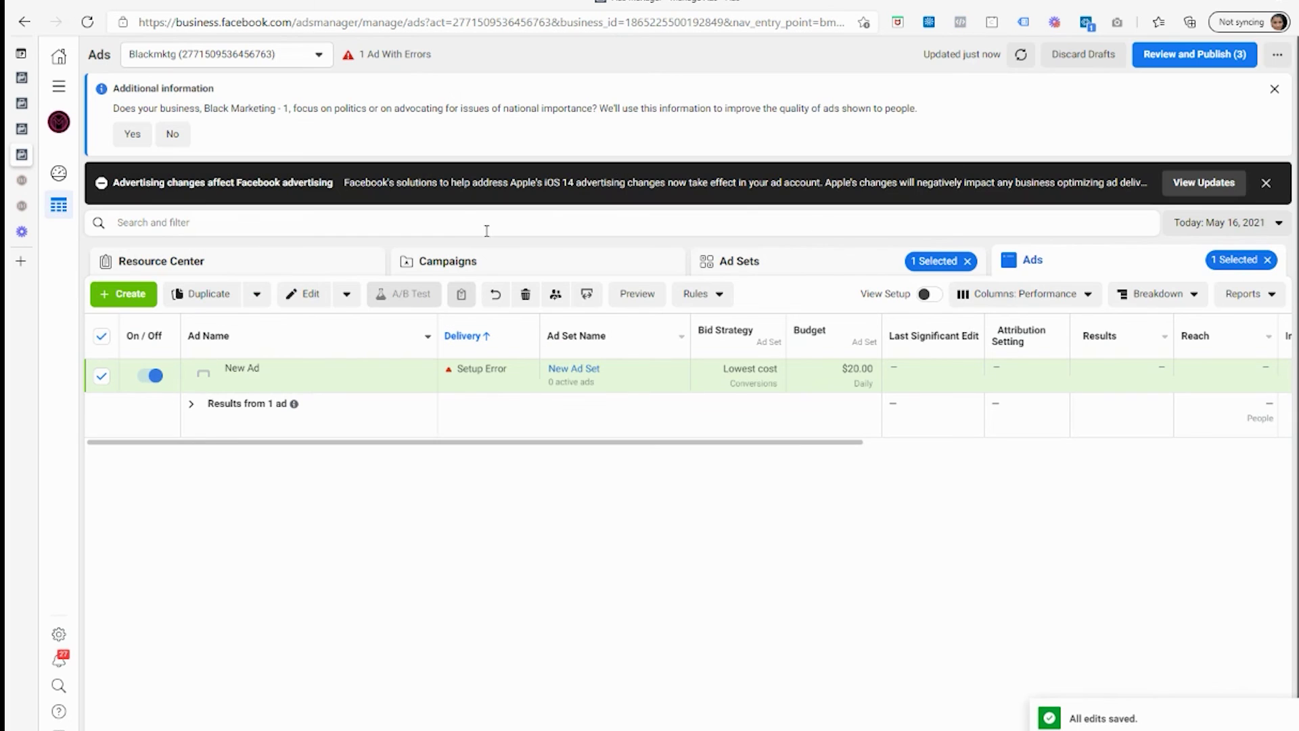